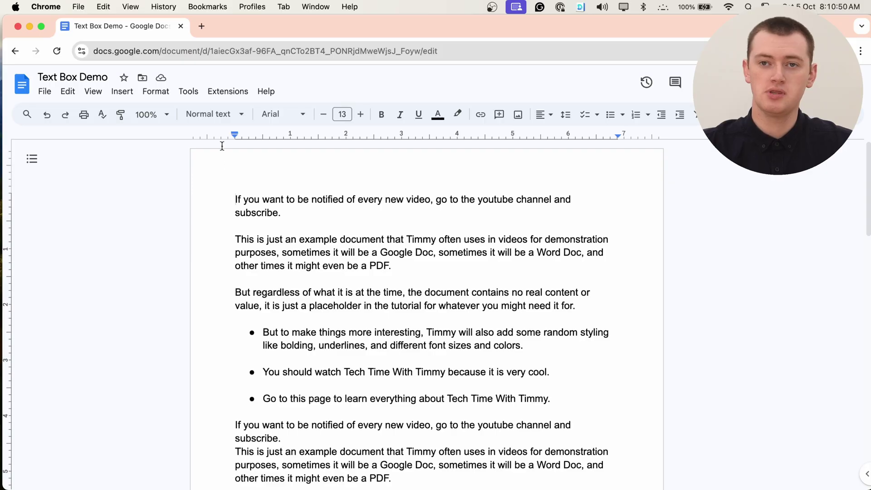
- Add an empty line after the paragraph ending 'PDF.' and bring up the Insert > Table size grid
click(127, 93)
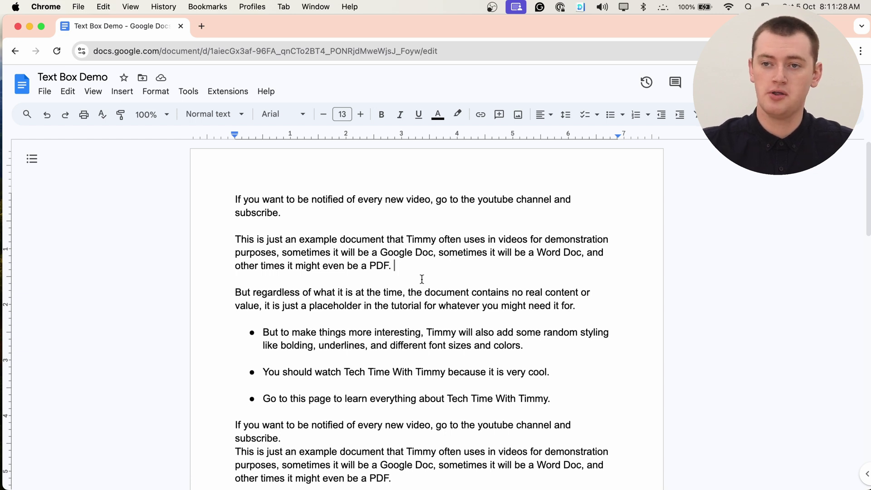
double_click(401, 270)
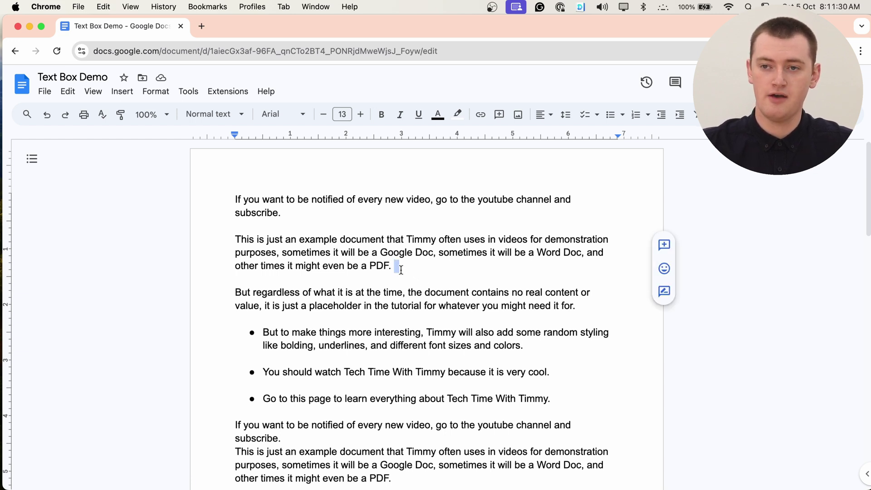
click(401, 271)
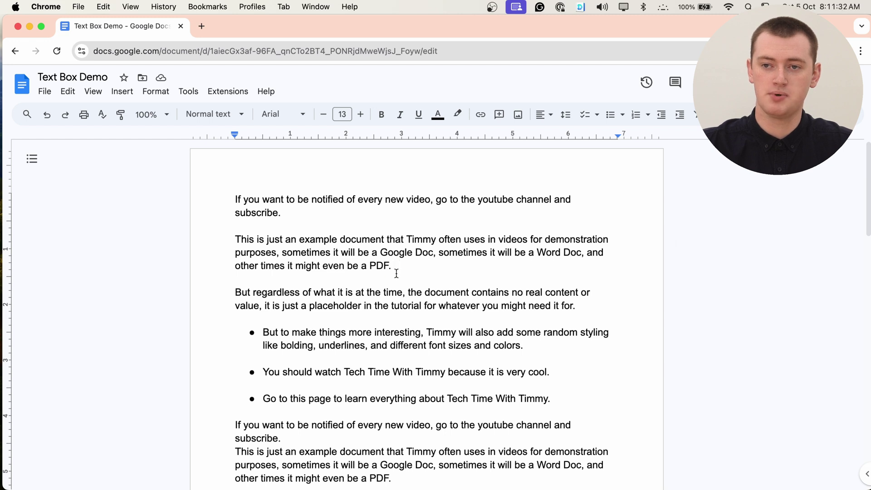
key(Return)
key(Return)
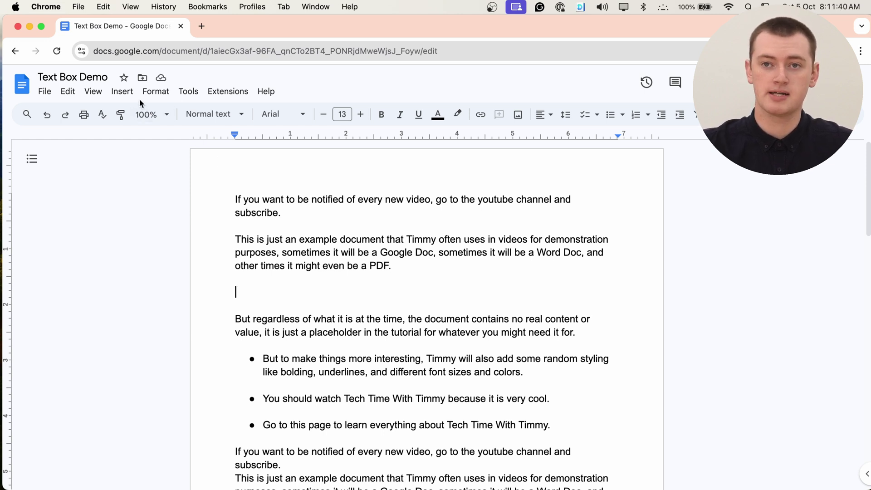
click(123, 92)
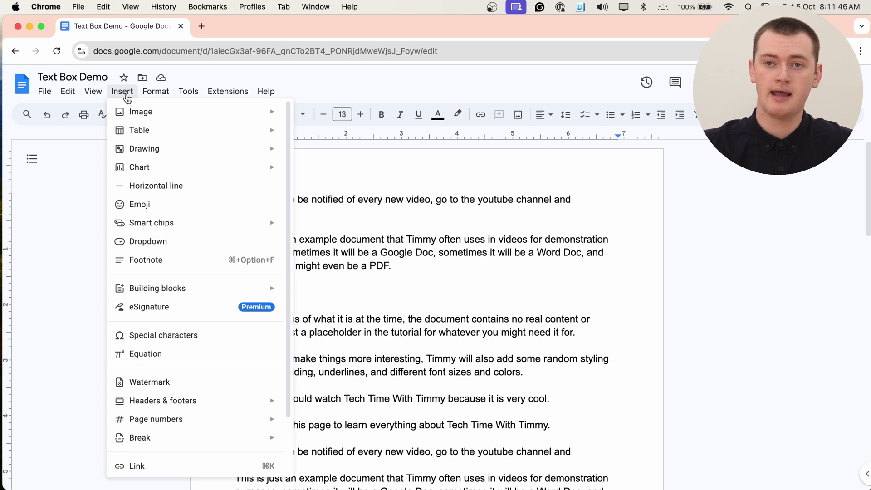
mouse_move(144, 132)
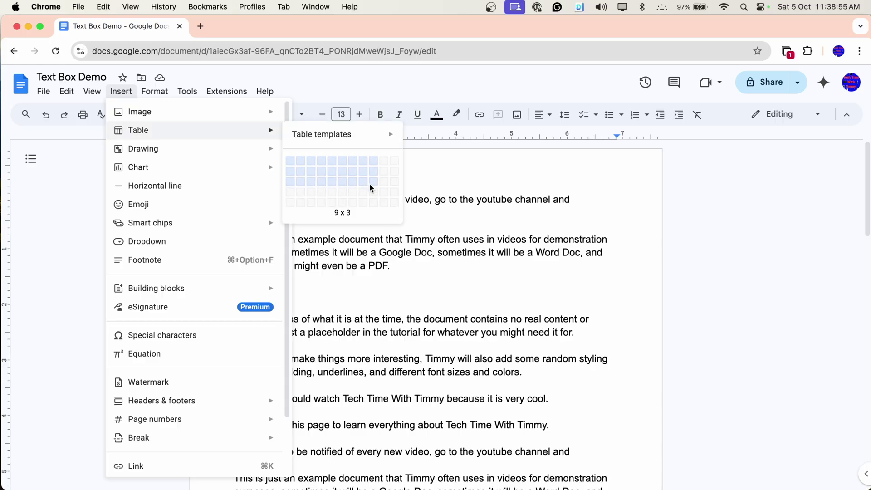
- Insert an 8x5 table and number its top row 1 through 8
click(364, 200)
text(1)
key(Tab)
text(2)
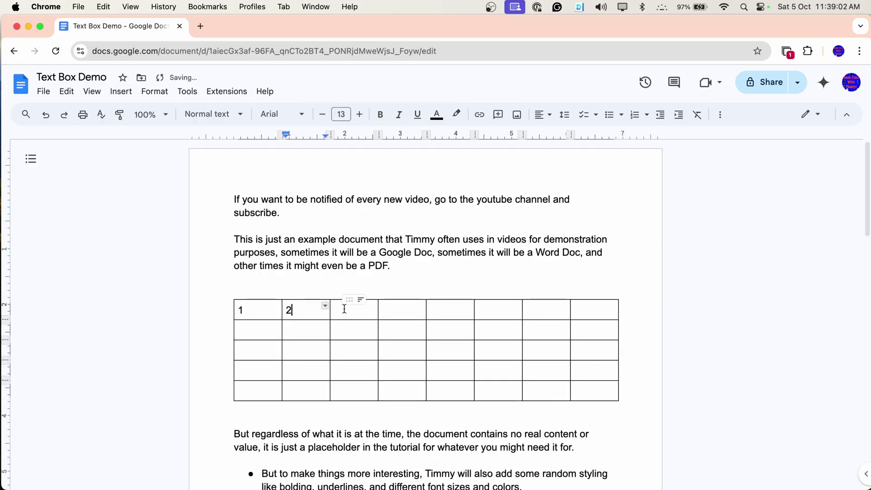
key(Tab)
text(3)
key(Tab)
text(4)
key(Tab)
text(5)
key(Tab)
text(6)
key(Tab)
text(7)
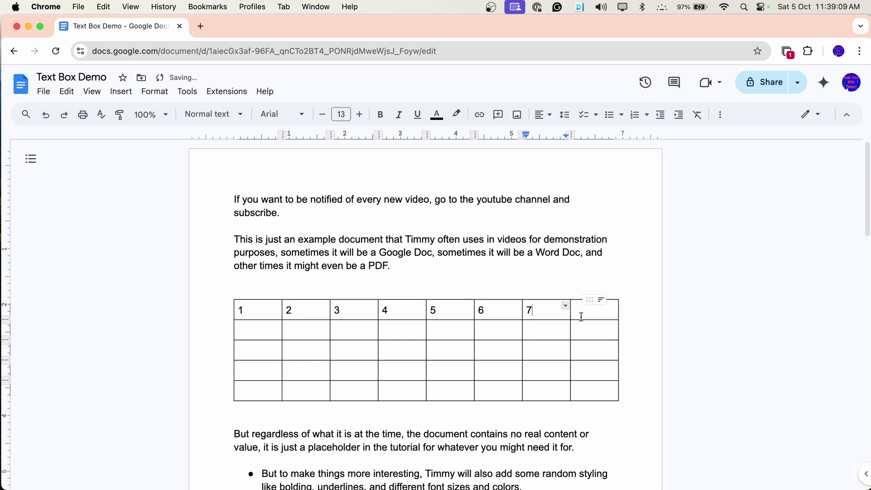
key(Tab)
text(8)
key(Tab)
- Enter 10, 200 and 2000 down the table's first column
text(10)
click(307, 345)
text(200)
click(303, 371)
text(2000)
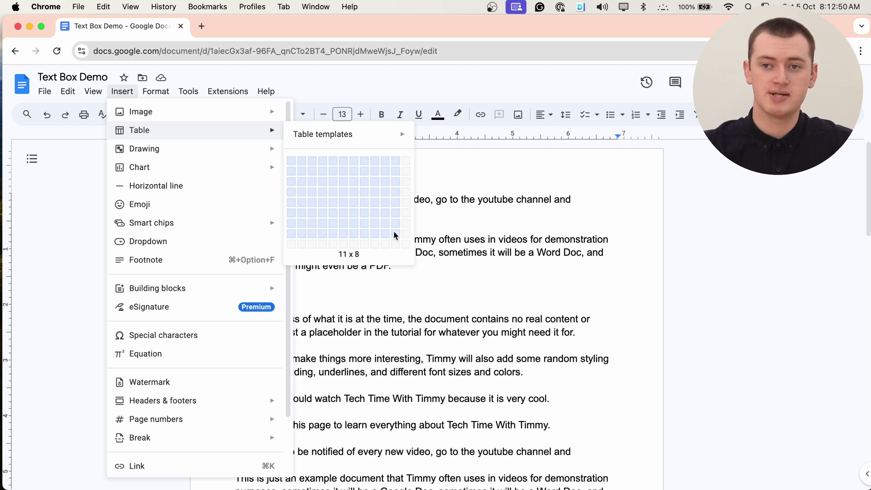
- Insert a 1x1 table below 'PDF.' holding 'Here is some text in the text box.'
click(292, 162)
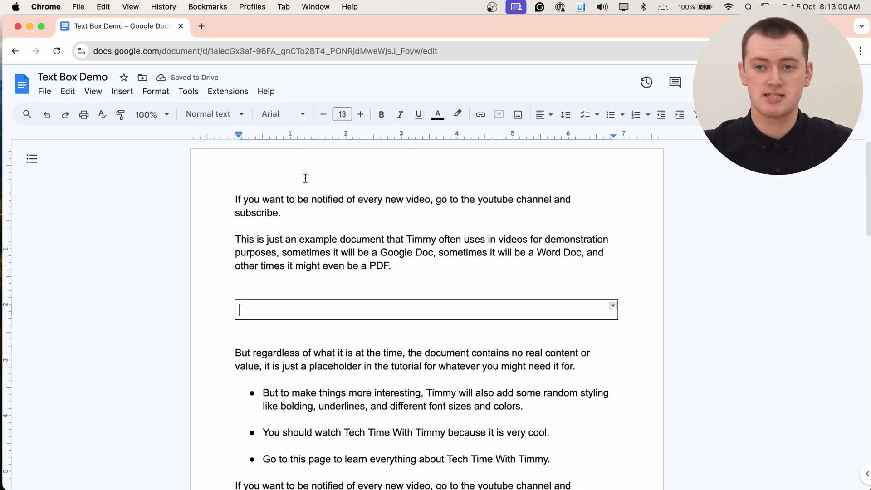
scroll(353, 263, down, 2)
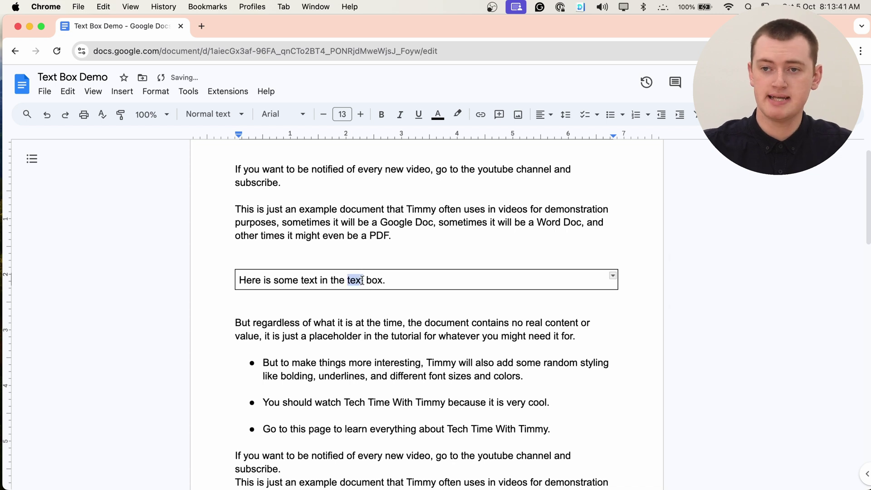
triple_click(362, 280)
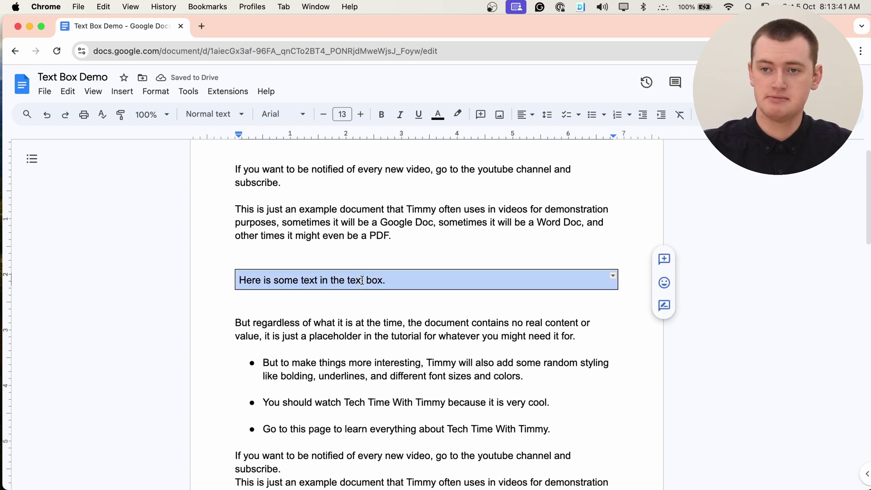
- Format the text-box sentence as Lobster, bold, underlined, red, at 20 pt
click(284, 119)
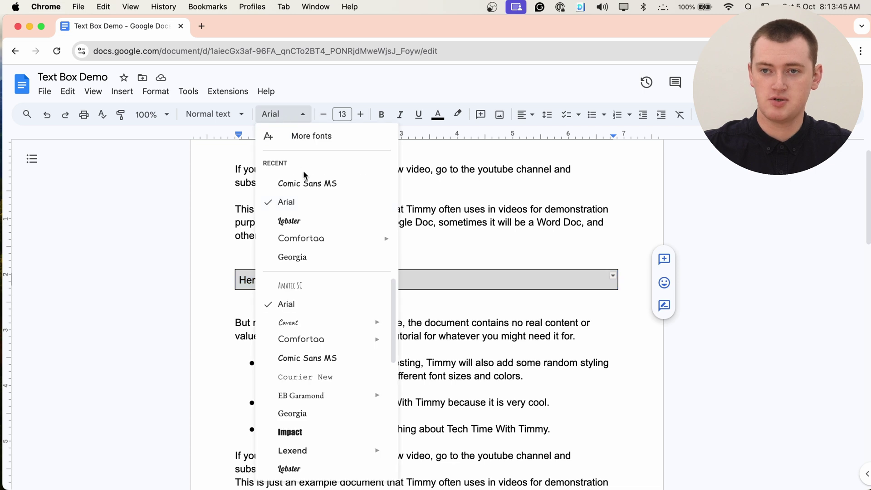
click(309, 227)
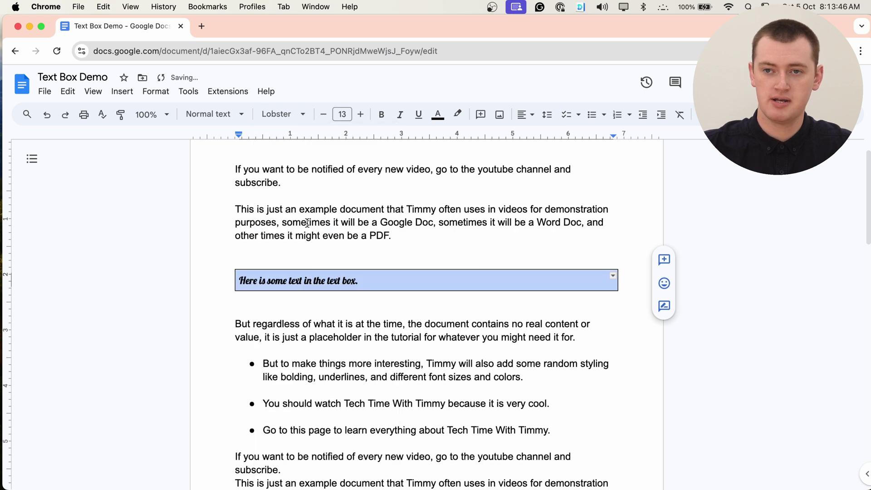
click(385, 114)
click(419, 115)
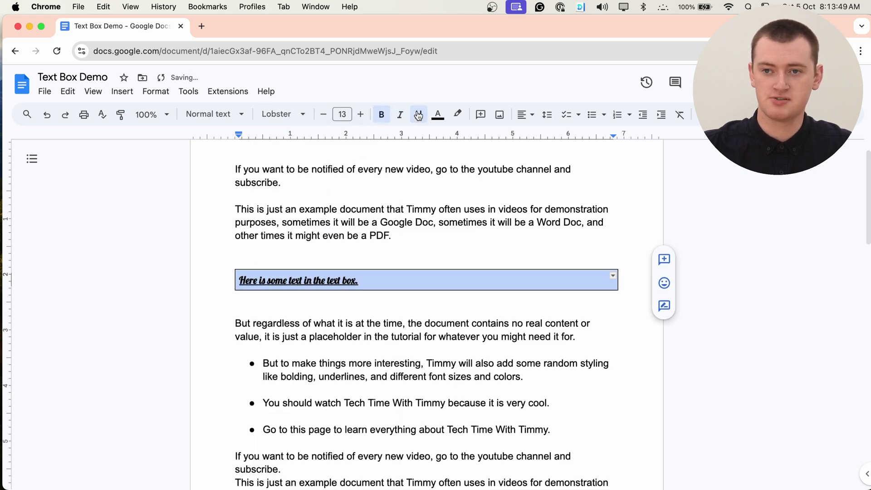
click(438, 114)
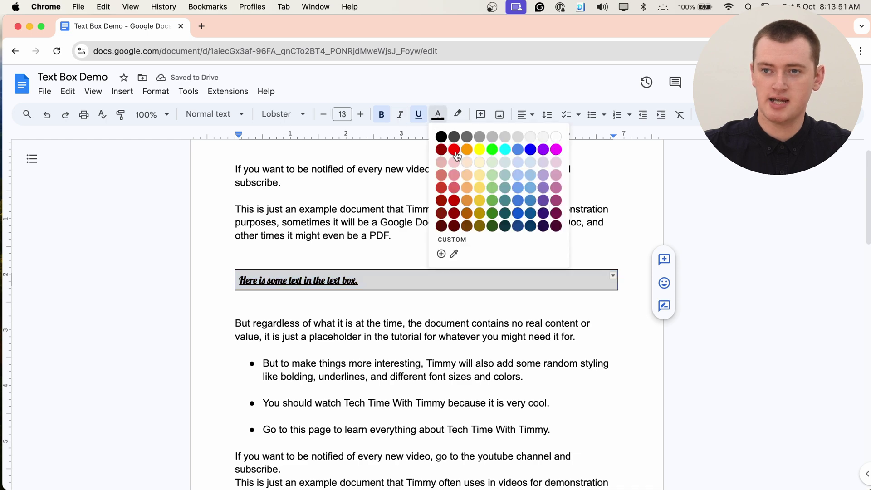
click(452, 152)
click(356, 115)
click(357, 115)
click(357, 115)
click(357, 115)
click(357, 115)
click(357, 115)
click(357, 115)
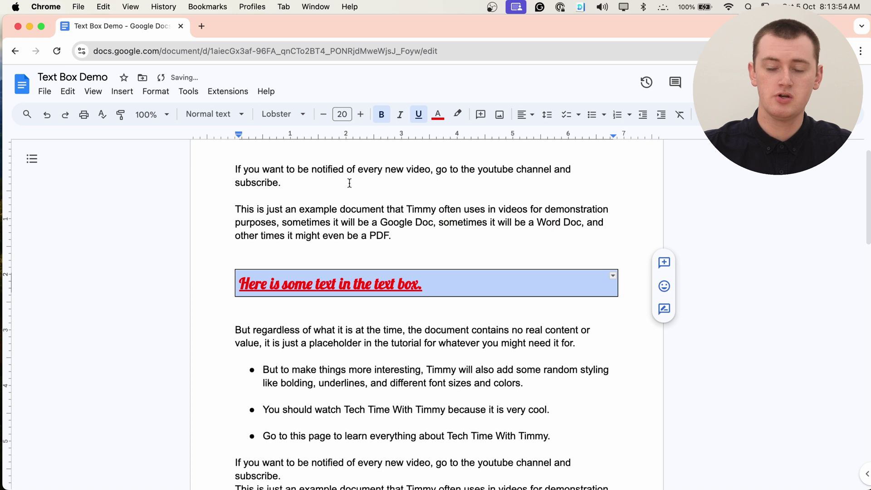
click(447, 288)
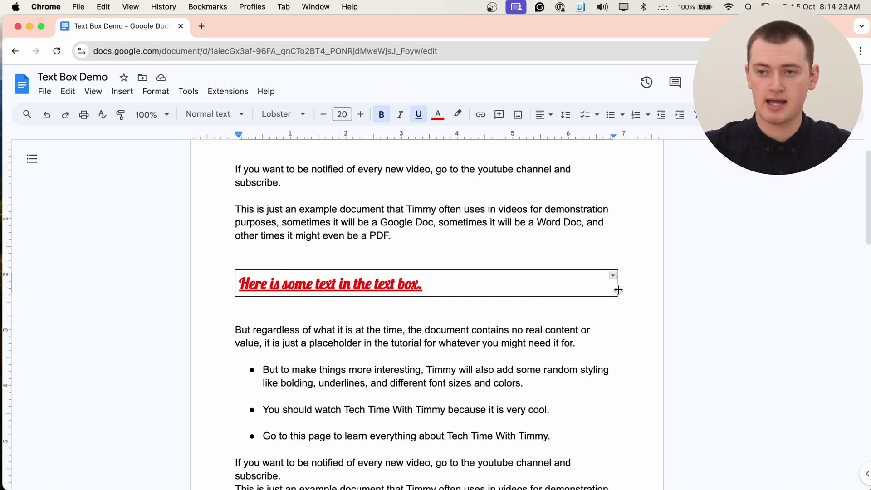
- Pull the text box's right edge inward and its bottom edge down so the text wraps
drag(618, 290, 397, 289)
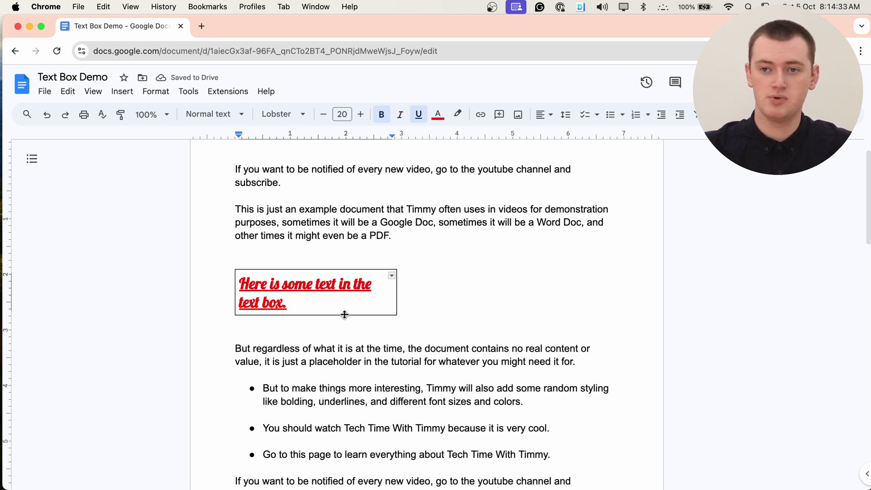
drag(343, 315, 344, 327)
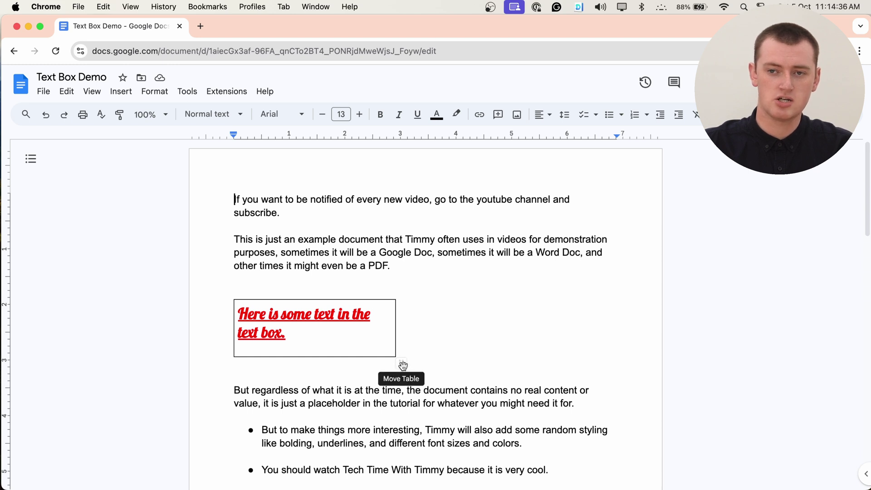
- Move the text box up beside the 'This is just an example document…' paragraph
click(403, 365)
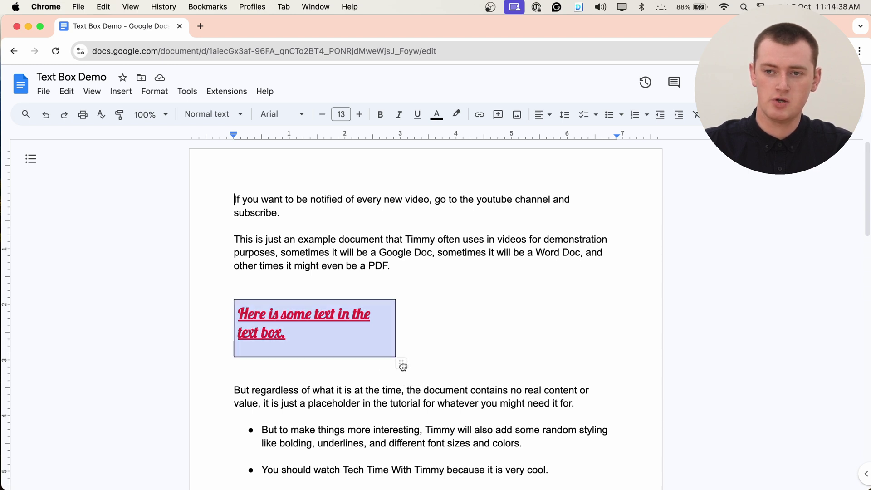
drag(403, 367, 403, 314)
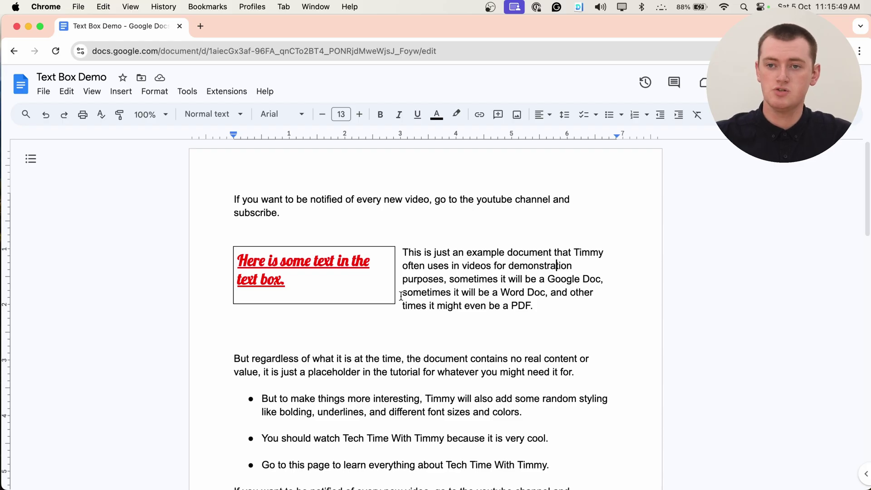
- Open Table properties for the text box from its right-click menu
right_click(311, 282)
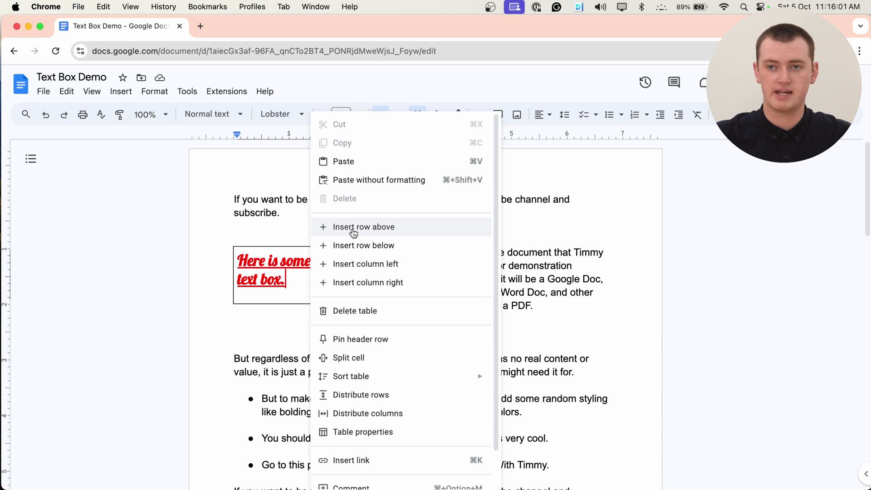
scroll(366, 263, down, 2)
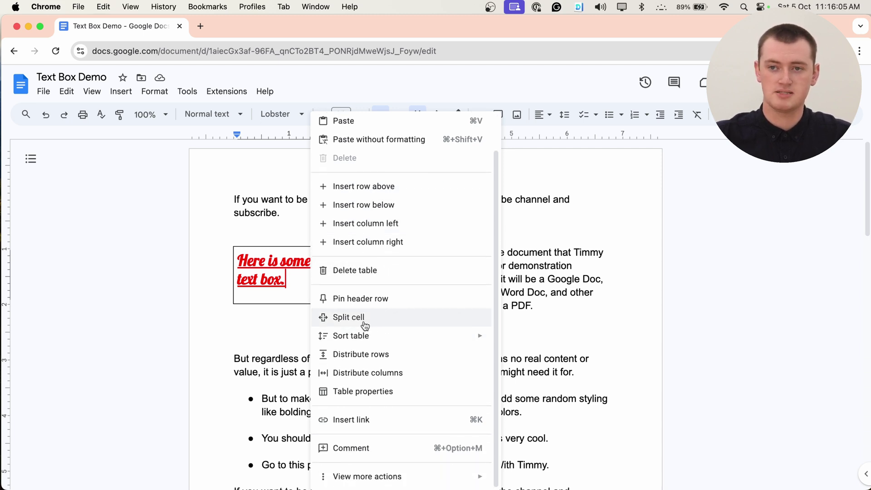
mouse_move(366, 345)
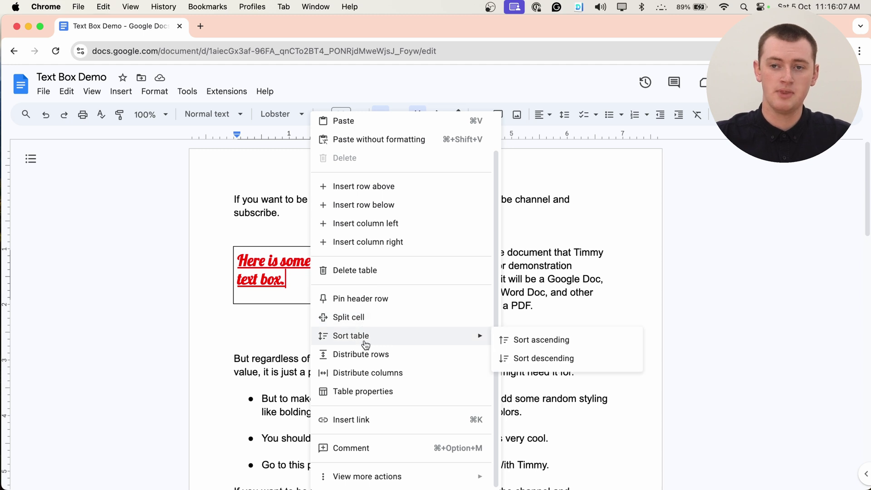
click(353, 393)
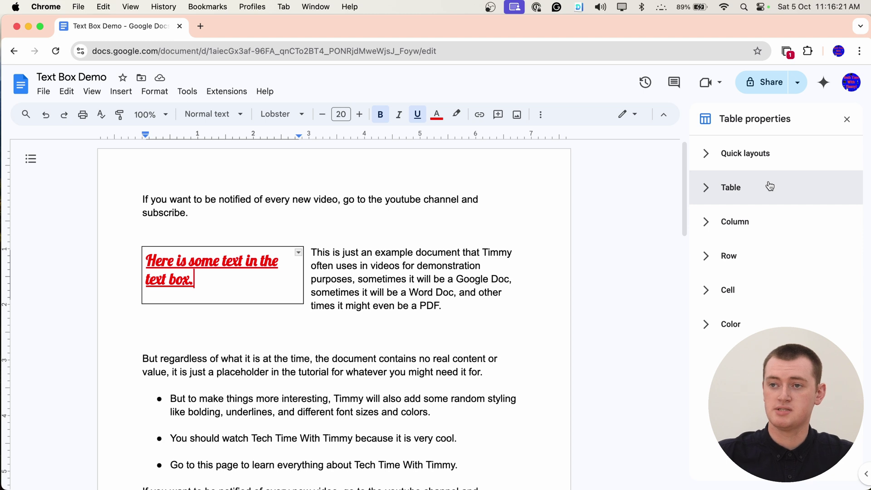
- Apply the bottom-right wrapped quick layout, placing the text box right of the Word doc paragraph
click(766, 164)
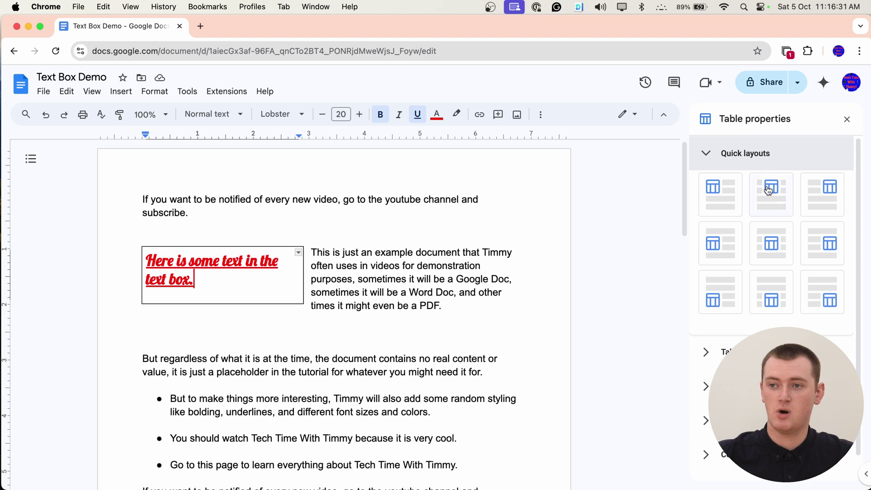
click(772, 243)
scroll(295, 289, down, 3)
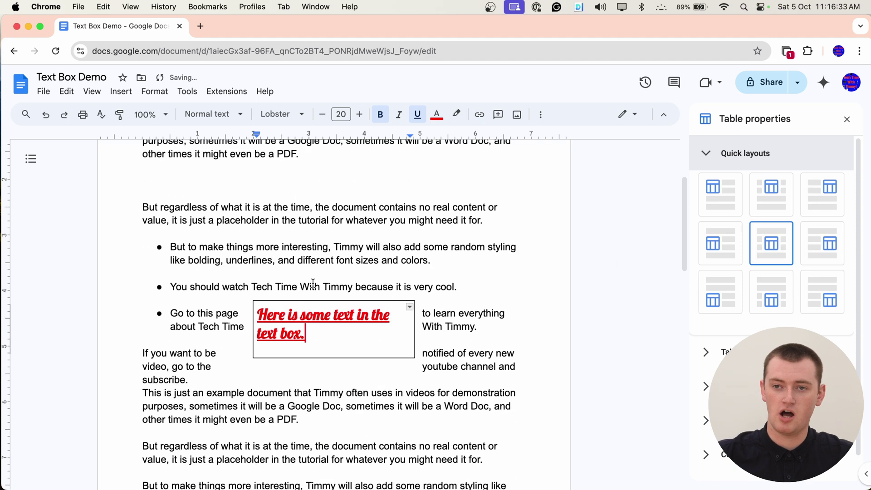
click(825, 296)
scroll(523, 287, down, 5)
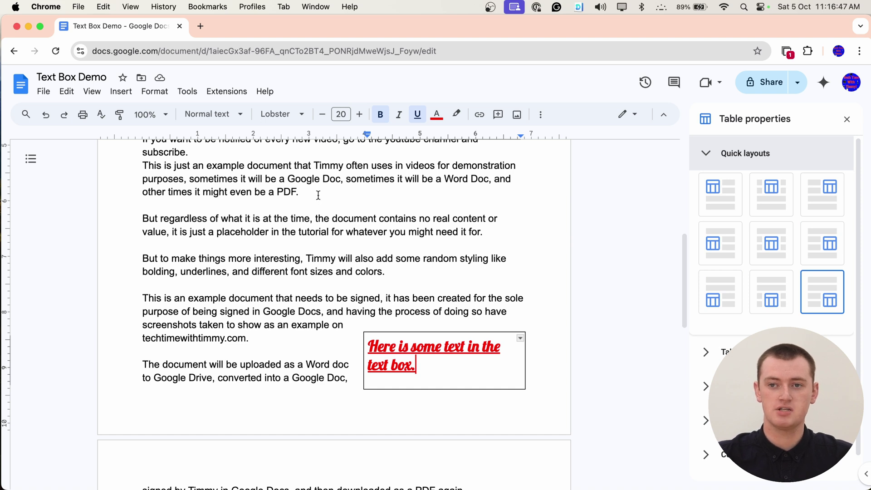
scroll(363, 320, down, 1)
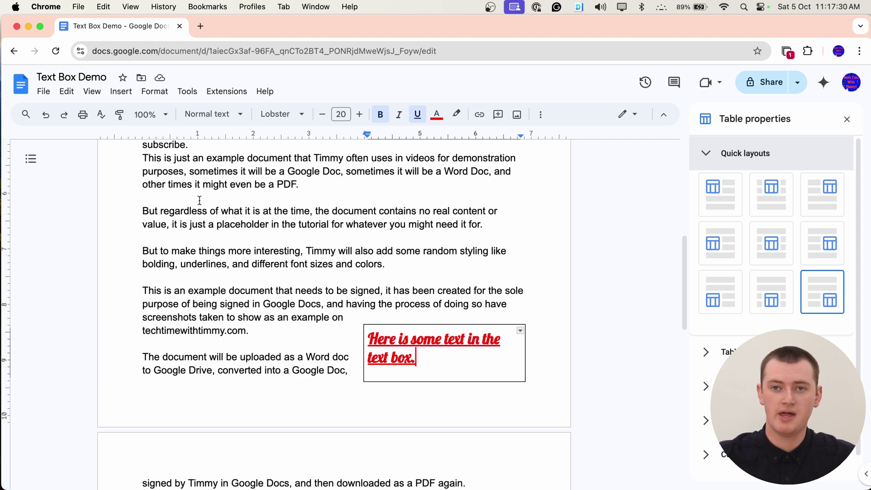
- Undo five times to return the text box inline below the 'PDF.' paragraph
click(44, 117)
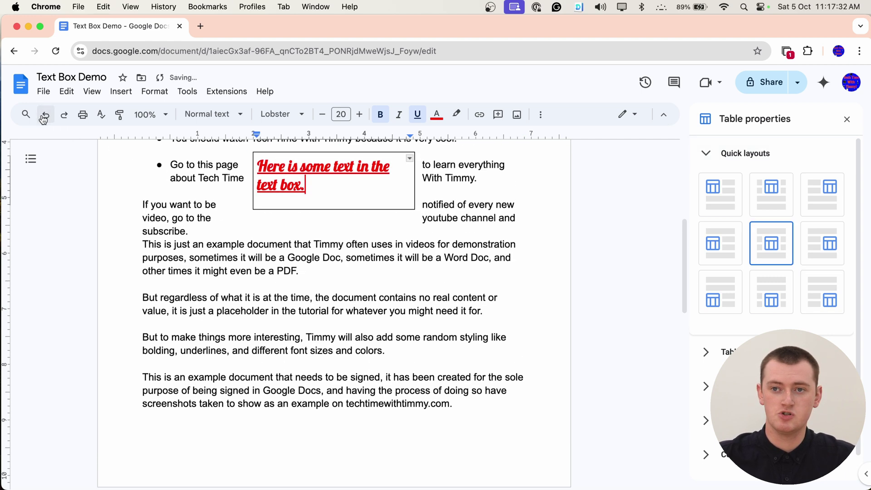
click(44, 116)
click(44, 115)
click(44, 115)
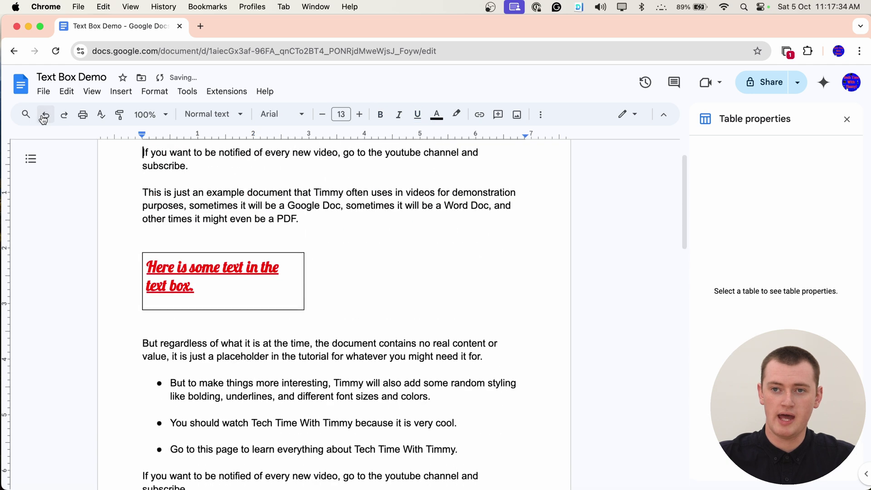
click(44, 116)
scroll(271, 267, up, 1)
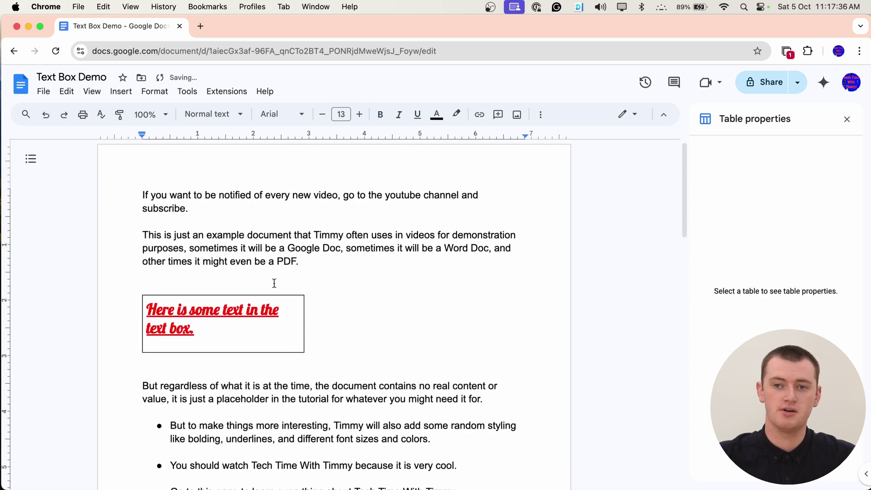
scroll(333, 298, down, 1)
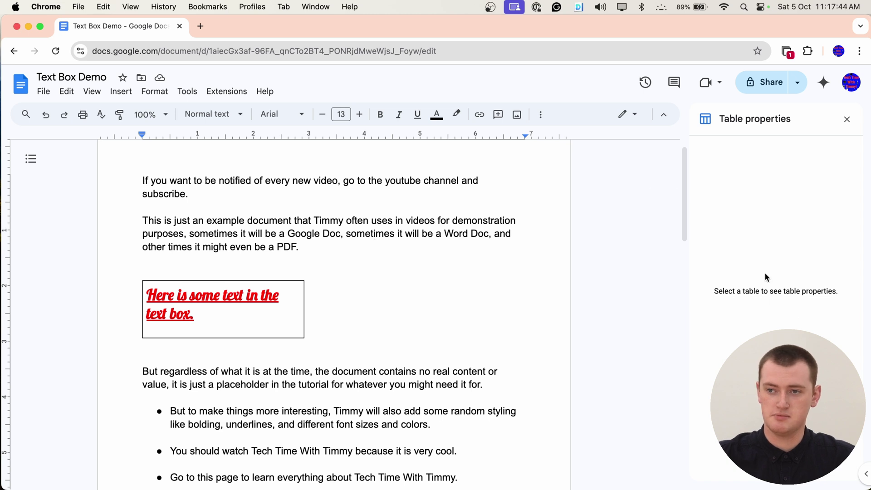
- Select the text box and expand the Table style and alignment settings in Table properties
click(224, 321)
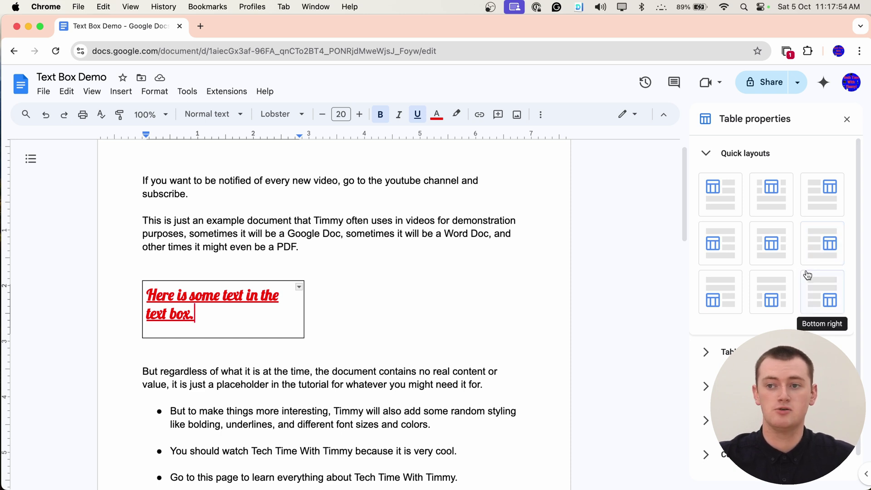
scroll(808, 268, down, 1)
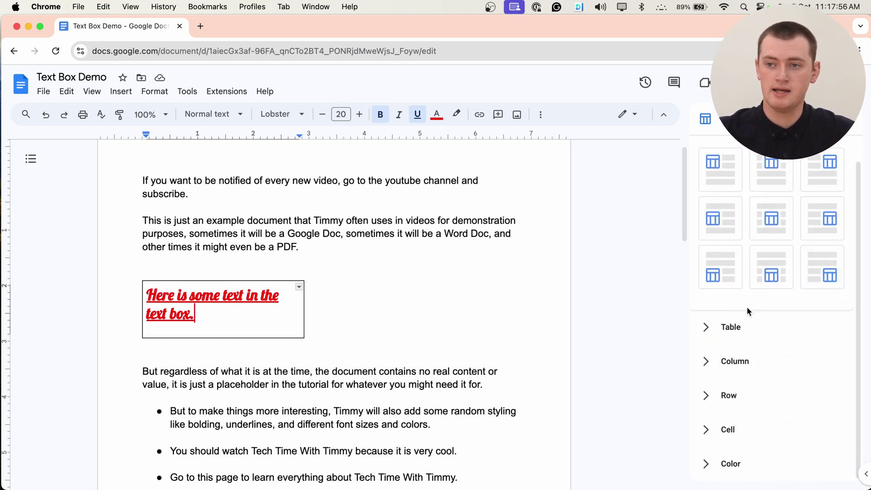
click(740, 327)
scroll(779, 317, down, 1)
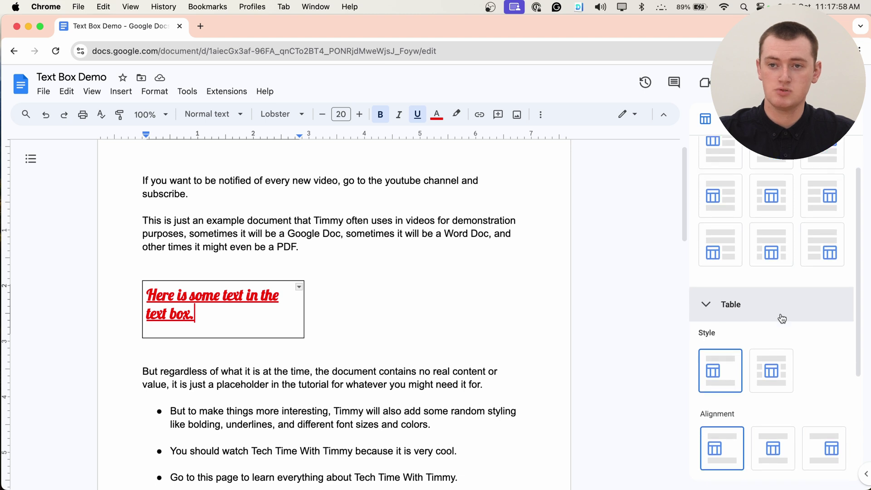
scroll(805, 317, down, 1)
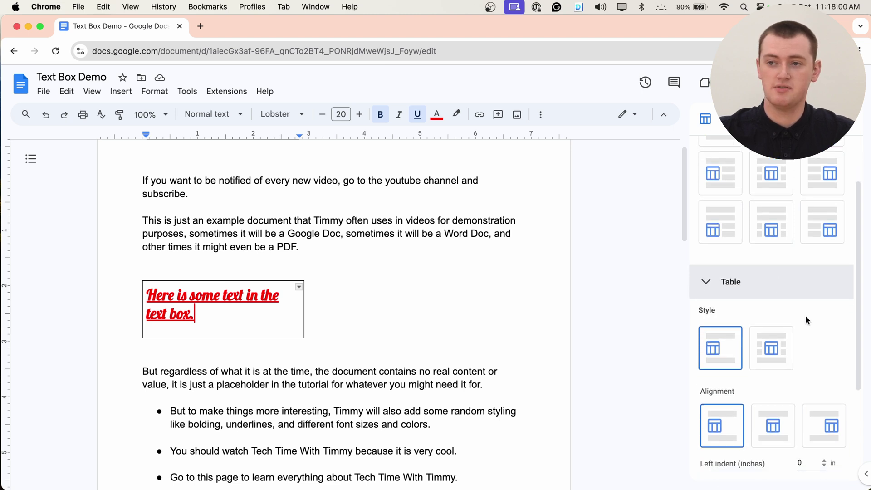
scroll(806, 315, down, 2)
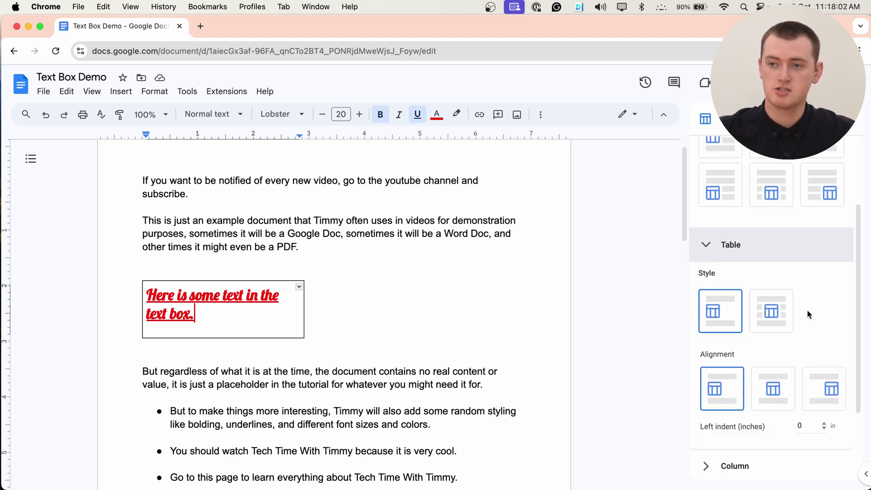
scroll(727, 312, down, 1)
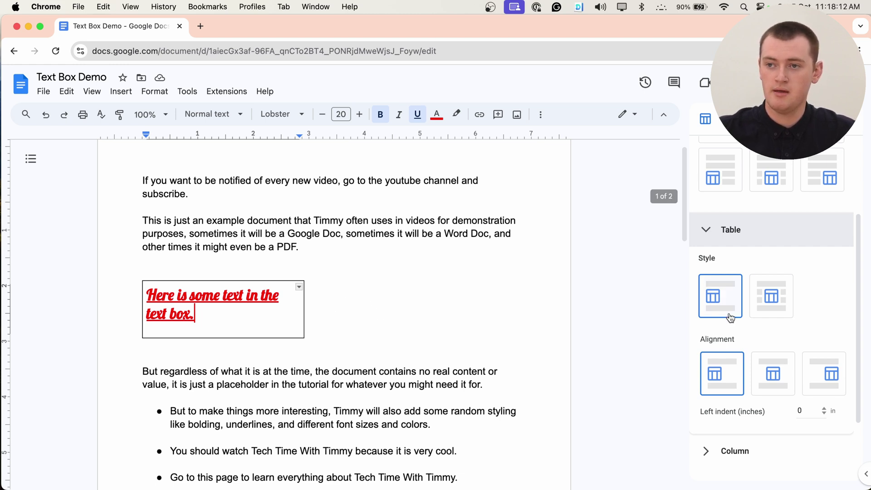
- Set the text box's table style to Wrap text so 'But regardless' flows on its right
click(777, 296)
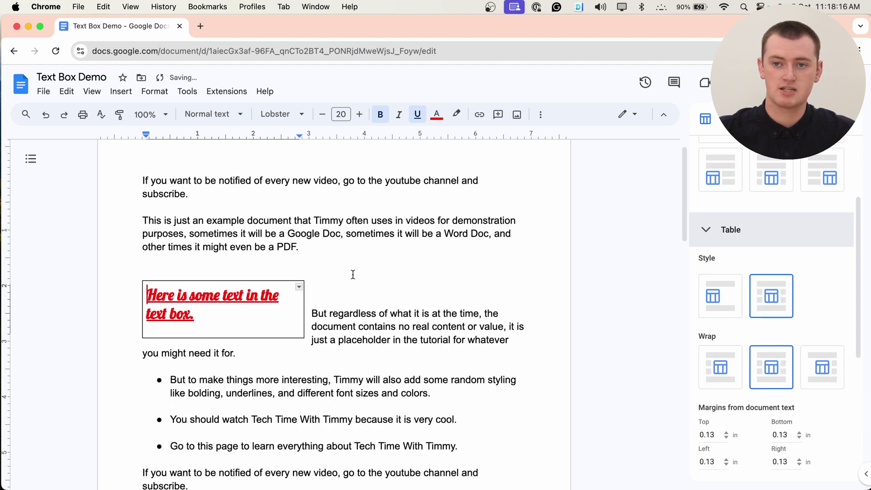
click(354, 289)
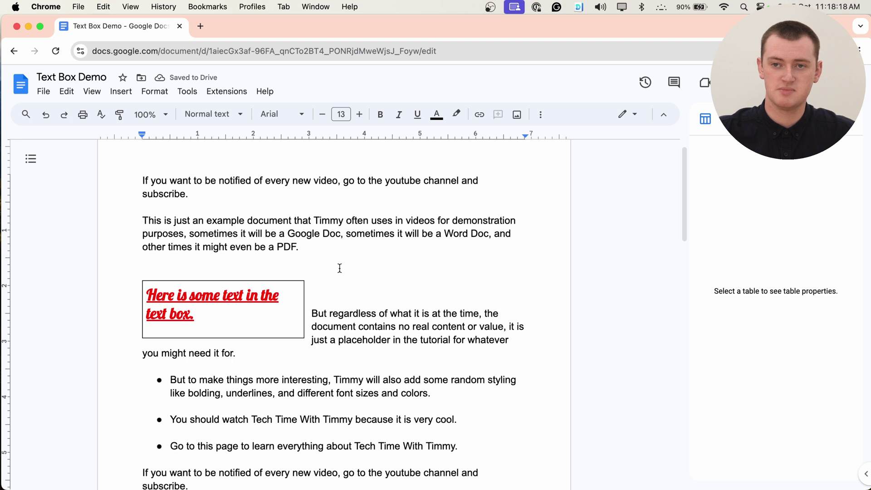
click(247, 323)
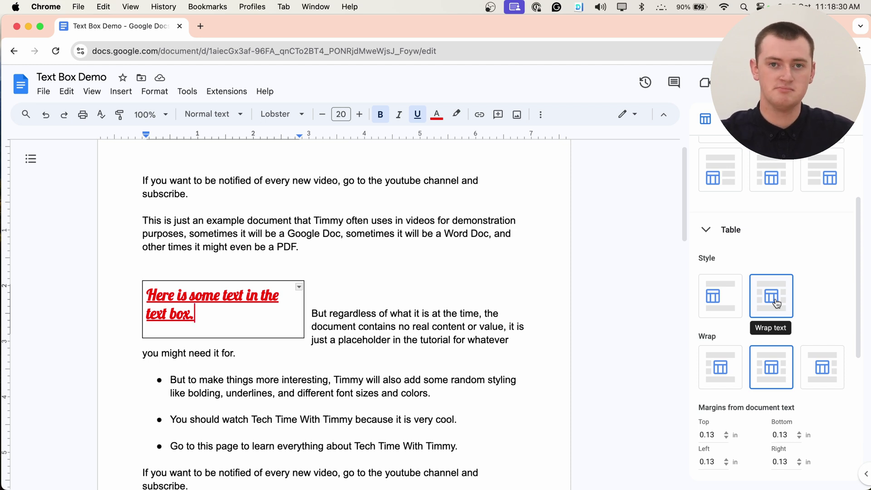
scroll(806, 294, down, 2)
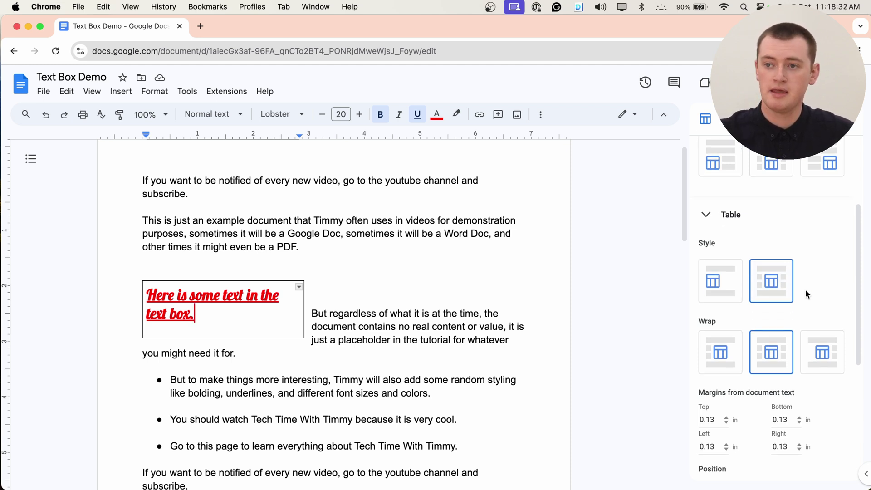
scroll(813, 268, down, 1)
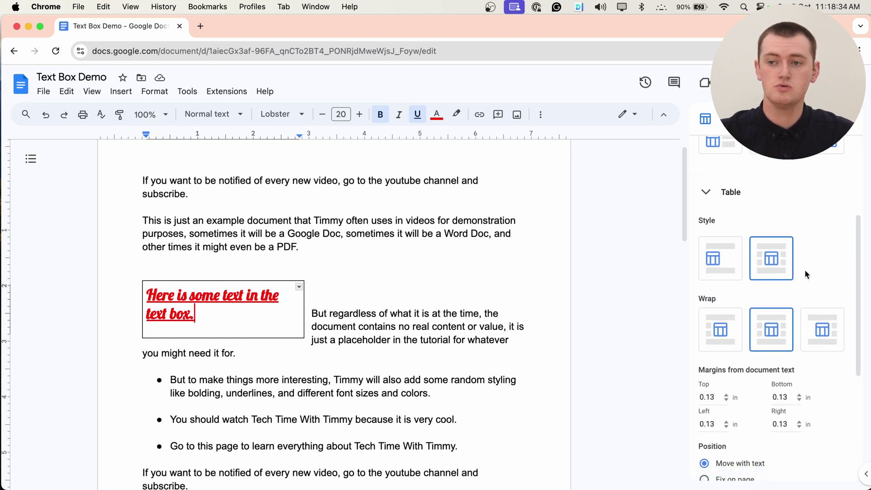
scroll(813, 262, down, 2)
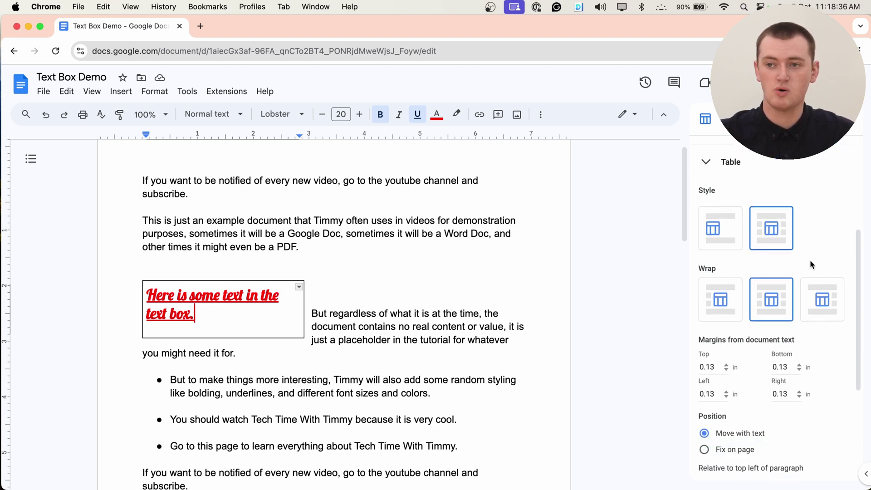
scroll(810, 261, down, 3)
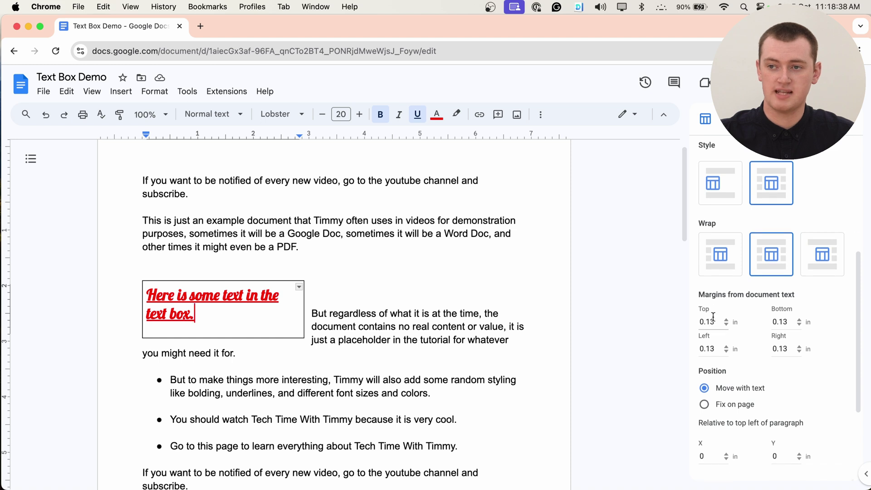
scroll(714, 315, down, 1)
scroll(721, 308, down, 1)
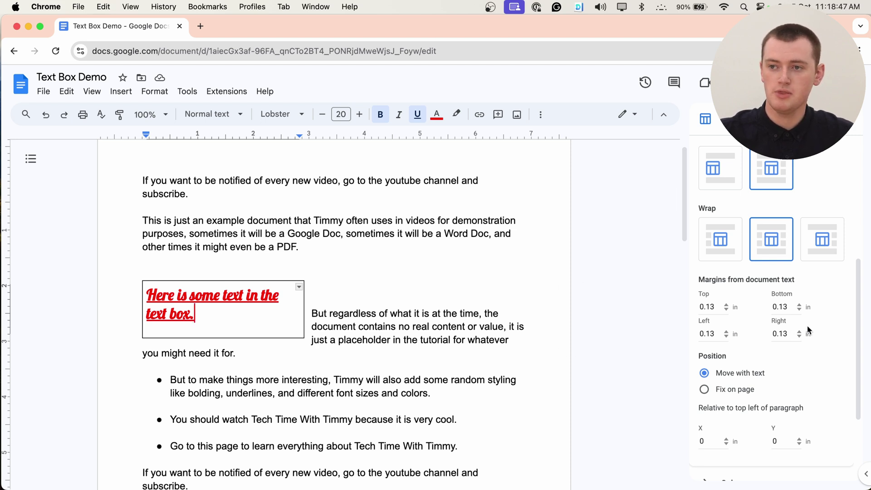
- Raise the text box's right and bottom margins from surrounding text to 0.43 in
click(799, 331)
click(800, 332)
click(799, 332)
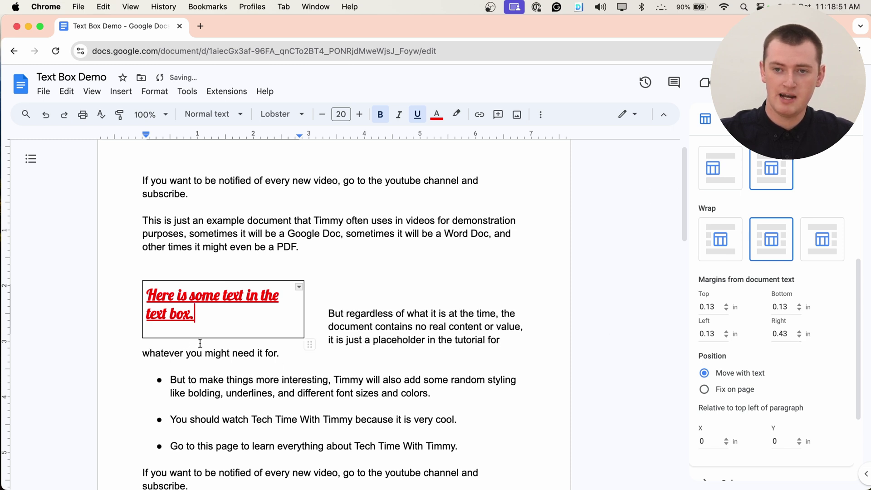
click(800, 305)
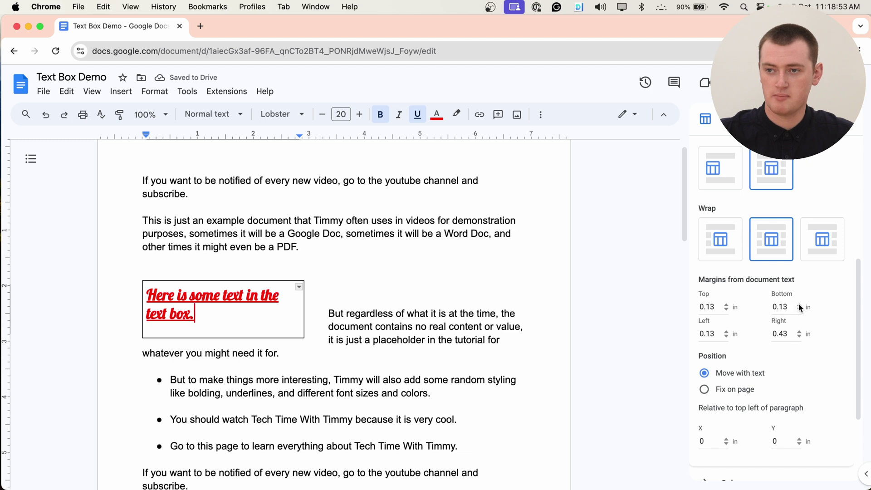
click(800, 305)
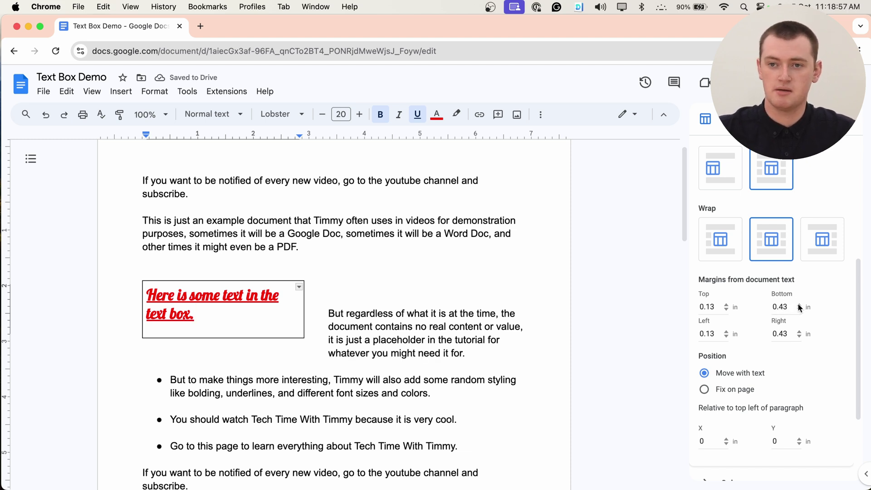
- Delete the blank line so 'But regardless' starts level with the text box's top
click(361, 282)
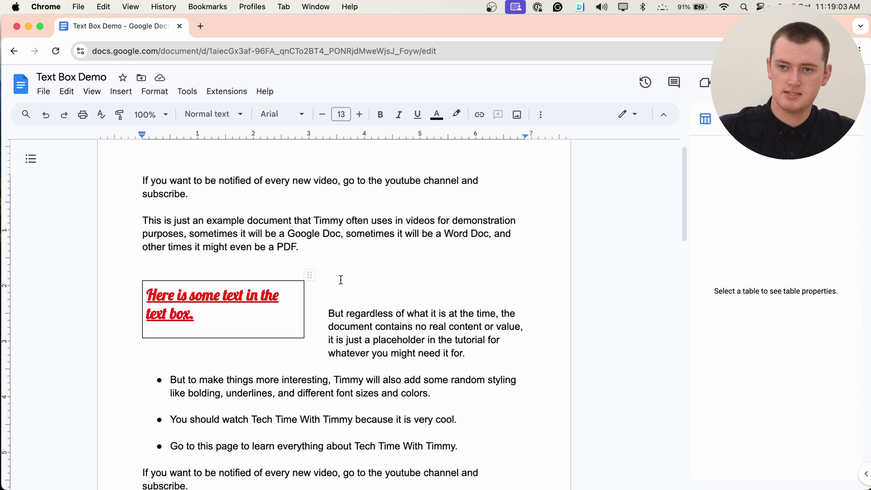
drag(326, 294, 334, 286)
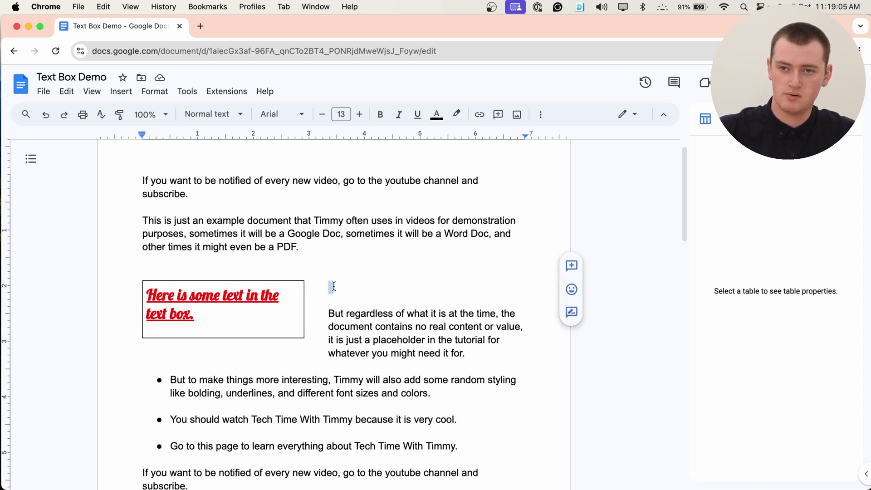
key(BackSpace)
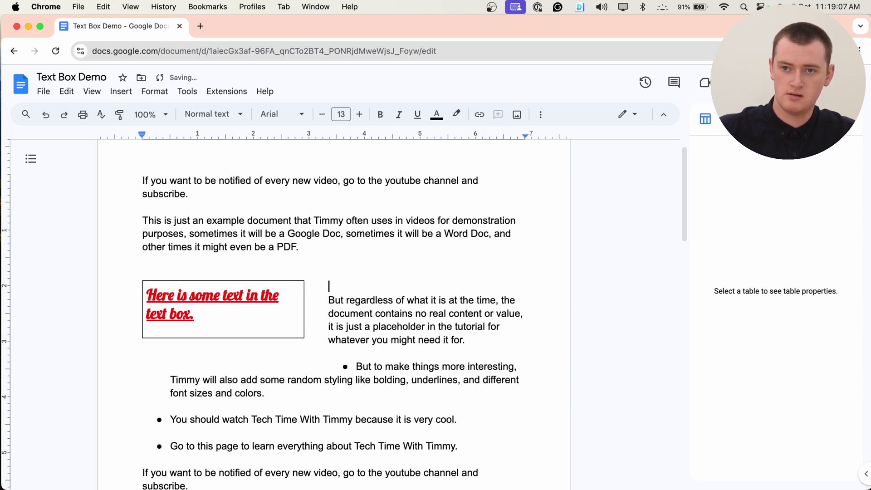
key(BackSpace)
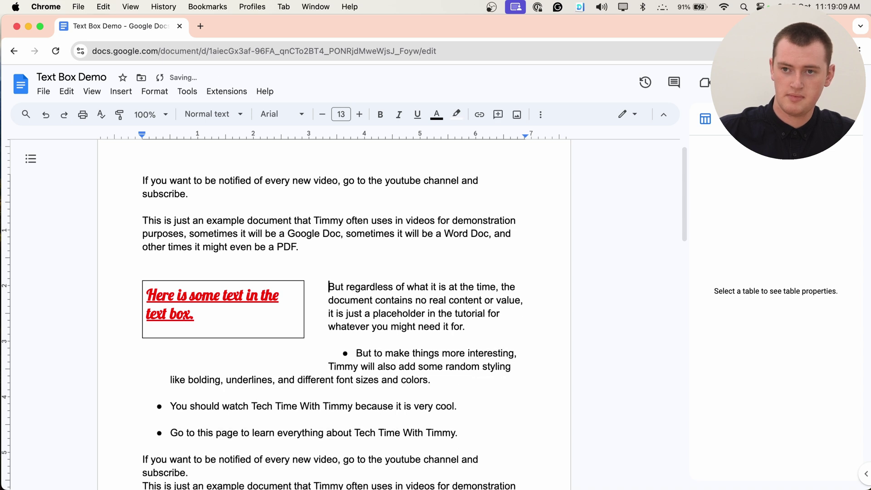
click(218, 322)
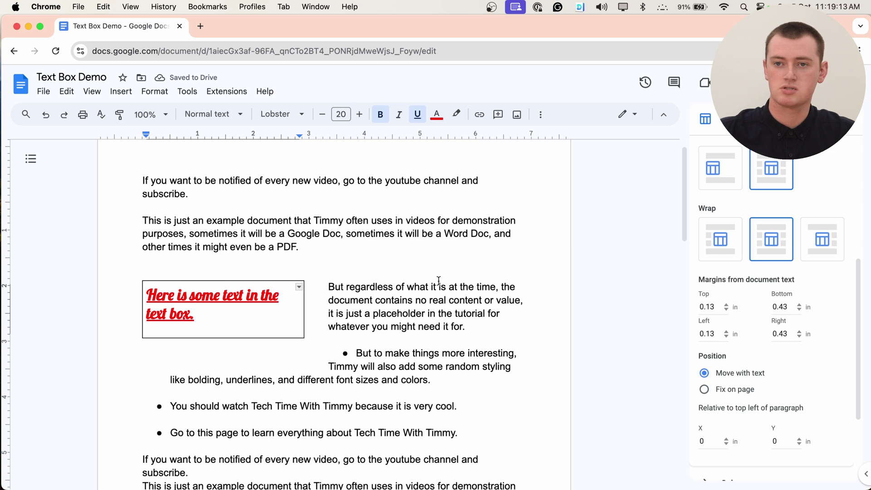
- Add a new line of random gibberish letters below the 'subscribe.' paragraph
scroll(439, 280, down, 1)
scroll(790, 322, down, 2)
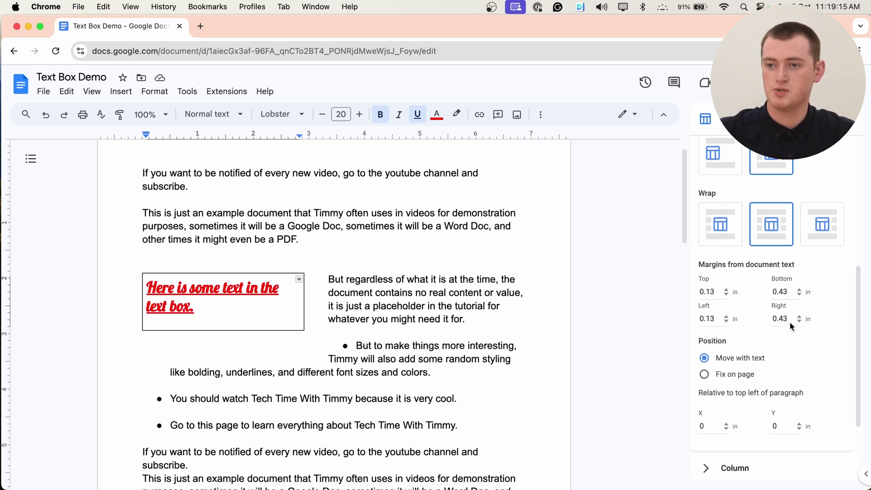
scroll(789, 320, down, 1)
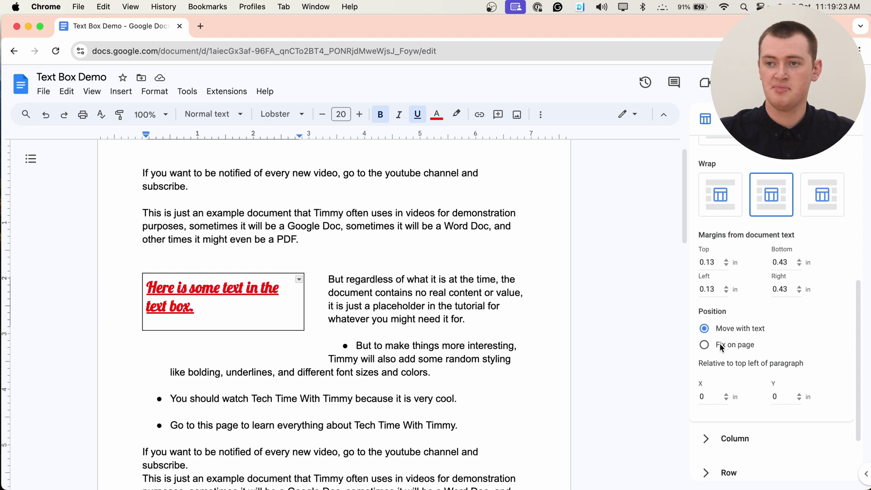
click(212, 189)
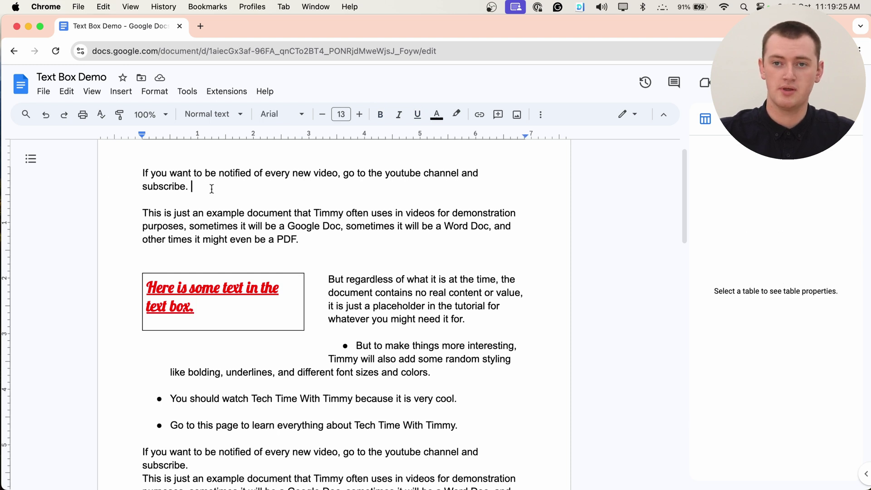
key(Return)
key(Return)
text(5eiushetaiueghkljGNIujegrekljNSGio)
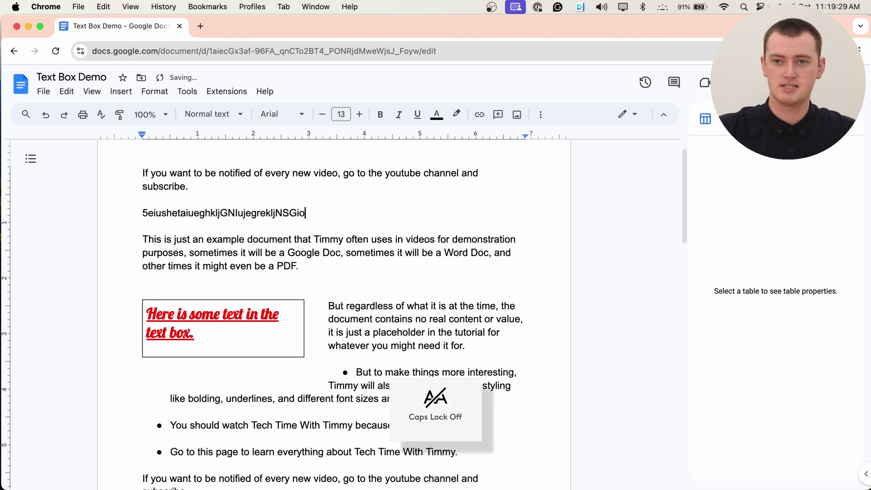
text(NDKHaliurnhgal;kdrngkljzdnfgk,jxndrgkjndrglidg.kjzndkr)
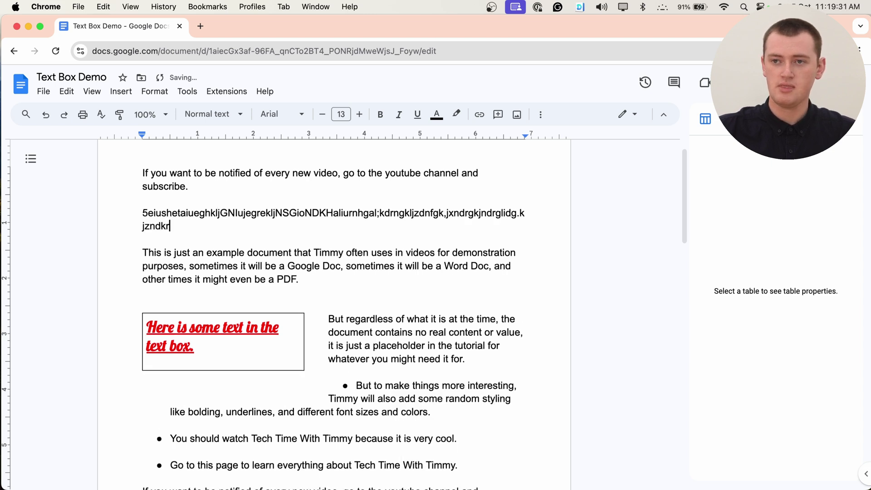
text(jhzl.kndrgkjandrfkgjzdfignzk.drng.xkdnghsl;dfgnks.dn)
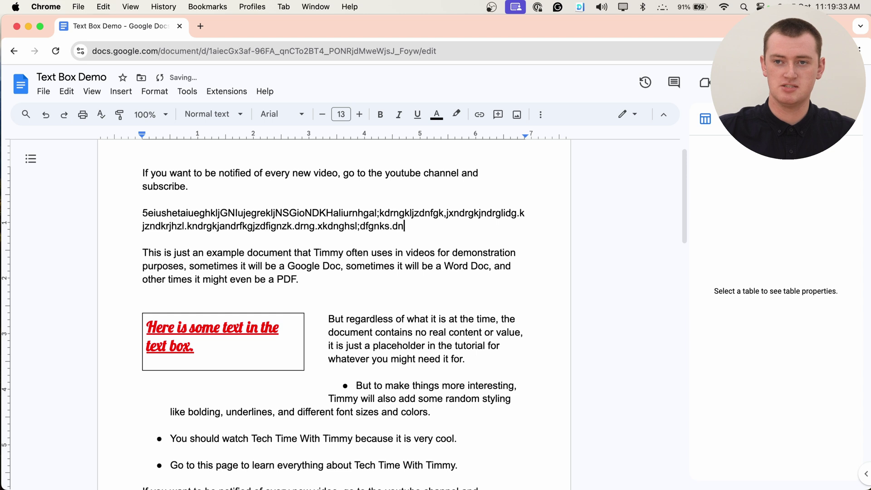
text(hk.ldsnhxkdfnghkxjdnfhgk.xdkrgnsldkgrnklsdrghnkklsf)
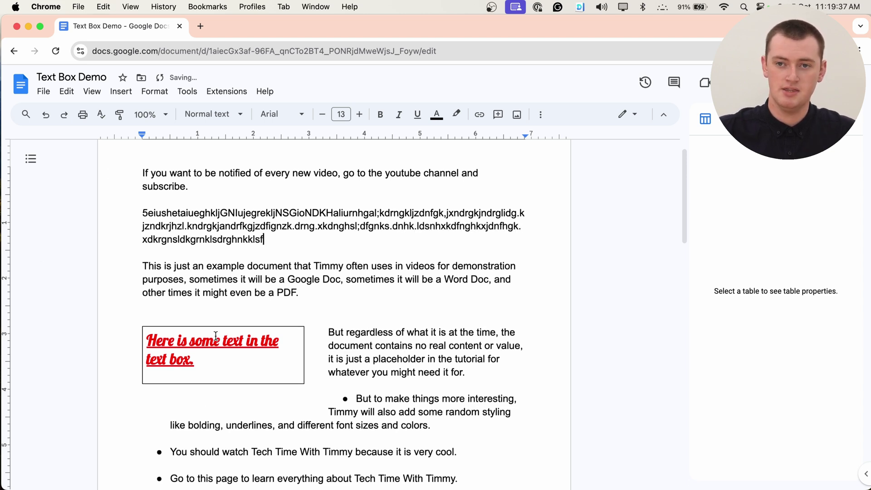
scroll(320, 300, down, 1)
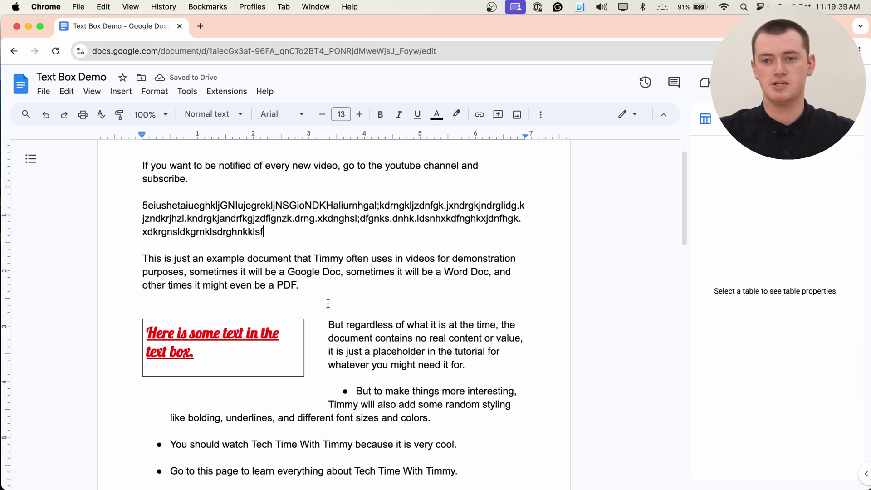
scroll(318, 313, up, 2)
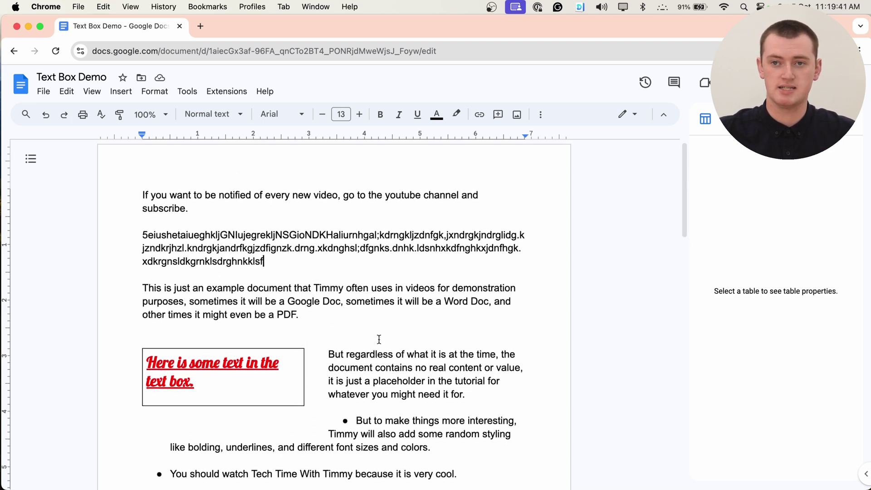
- Fix the text box on the page, then paste a second copy of the gibberish paragraph
click(207, 392)
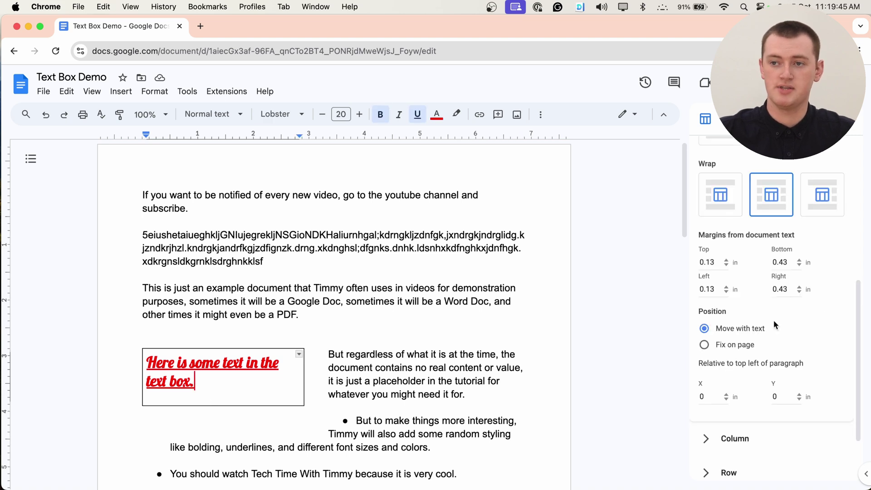
click(705, 346)
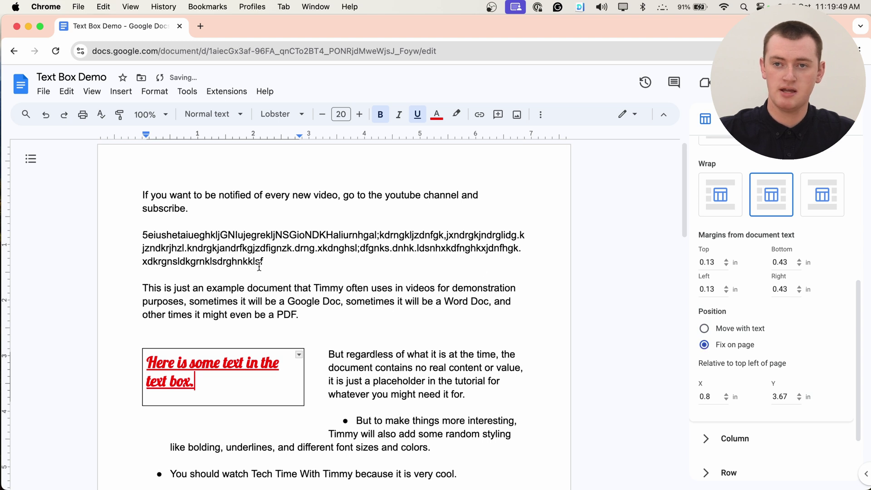
drag(263, 263, 132, 242)
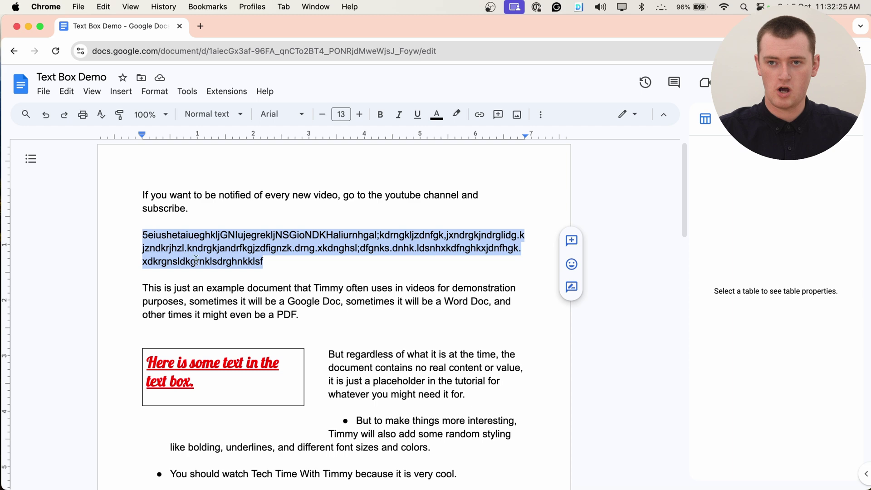
click(270, 262)
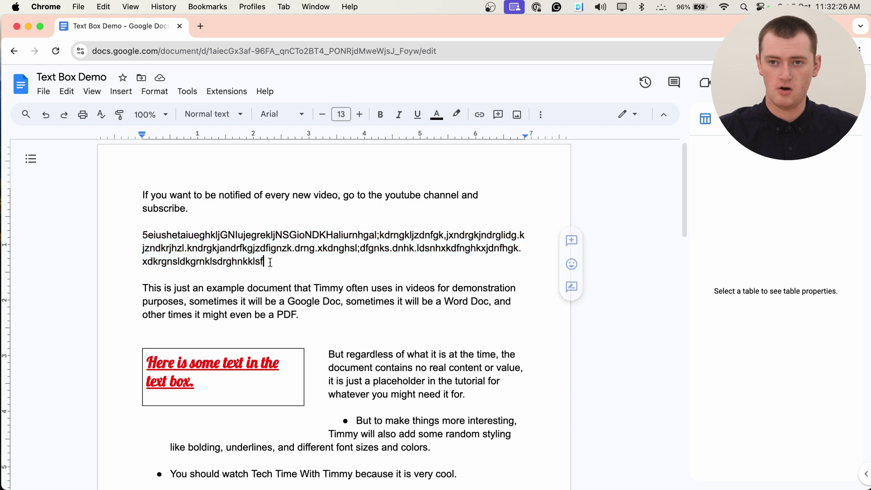
key(Return)
key(Return)
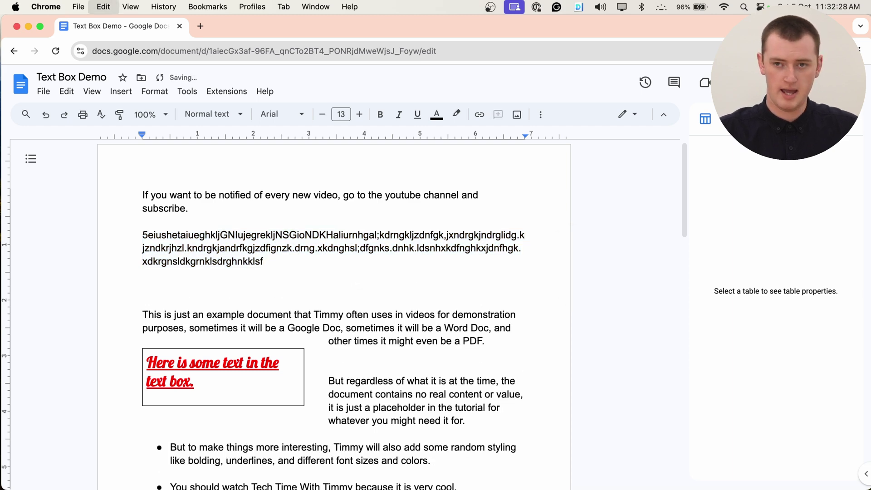
text(5eiushetaiueghkljGNIujegrekljNSGioNDKHaliurnhgal;kdrngkljzdnfgk,jxndrgkjndrglidg.kjzndkrjhzl.kndrgkjandrfkgjzdfignzk.drng.xkdnghsl;dfgnks.dnhk.ldsnhxkdfnghkxjdnfhgk.xdkrgnsldkgrnklsdrghnkklsf)
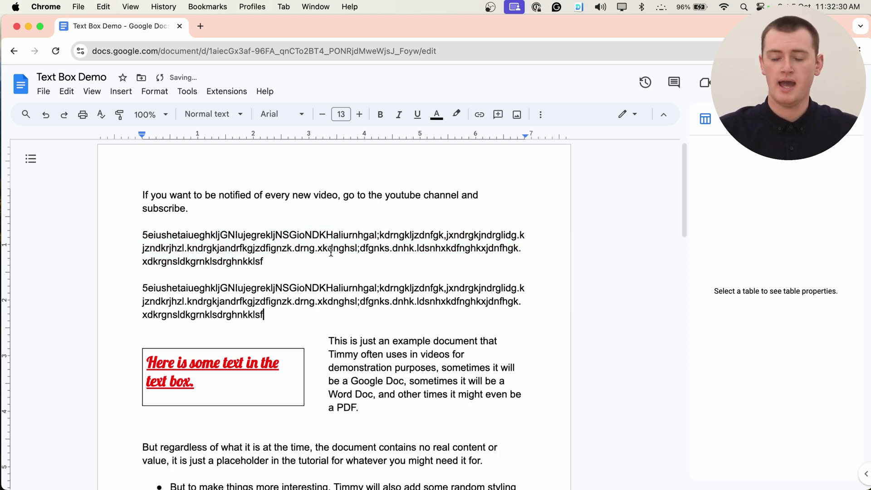
scroll(330, 246, down, 1)
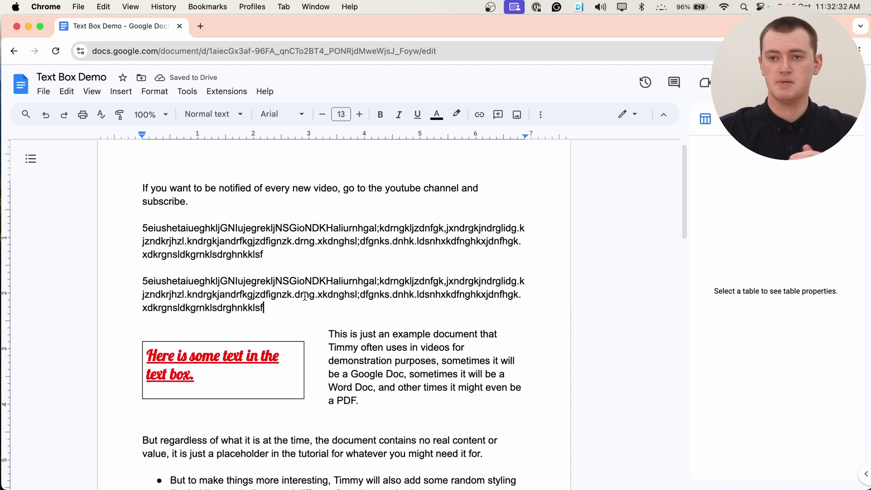
scroll(314, 317, down, 2)
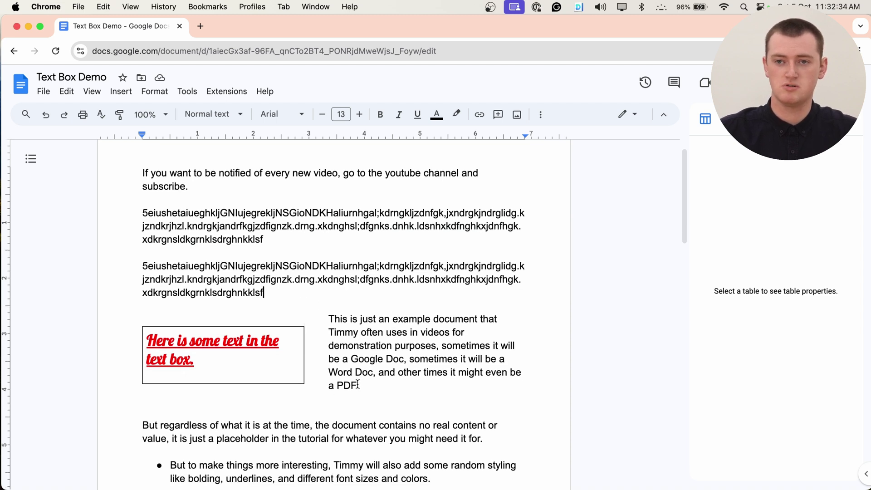
scroll(318, 326, down, 2)
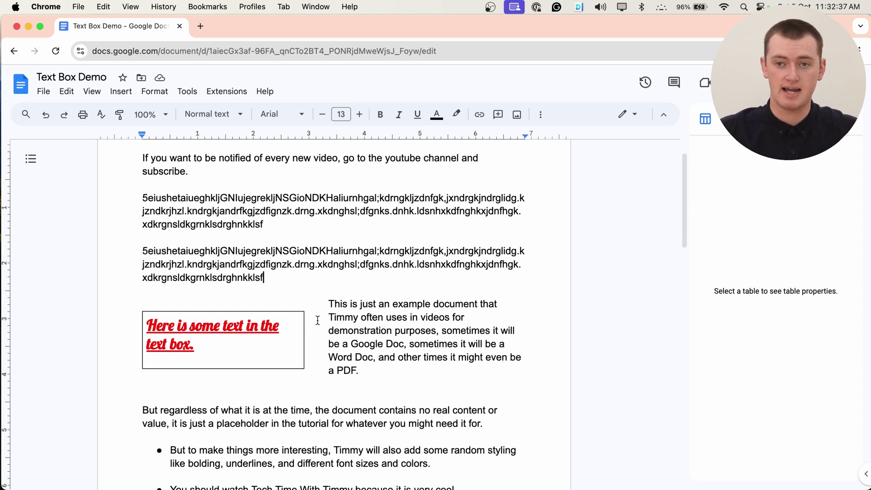
click(253, 346)
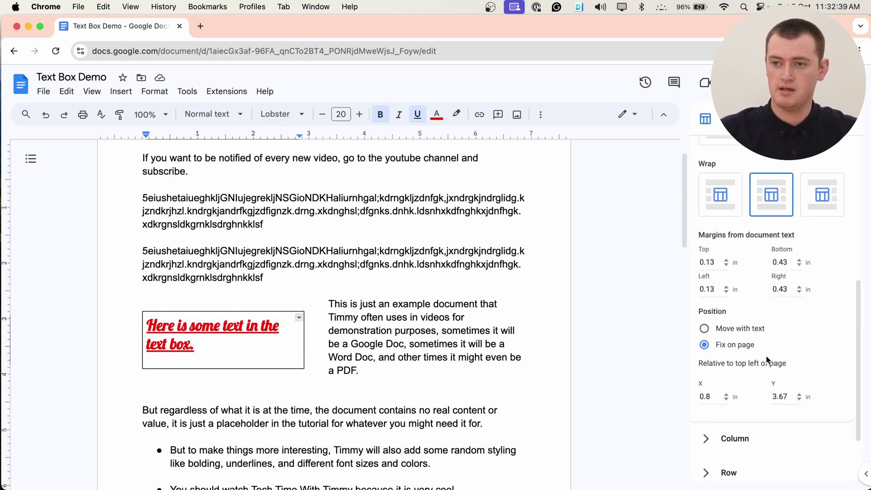
scroll(727, 357, down, 1)
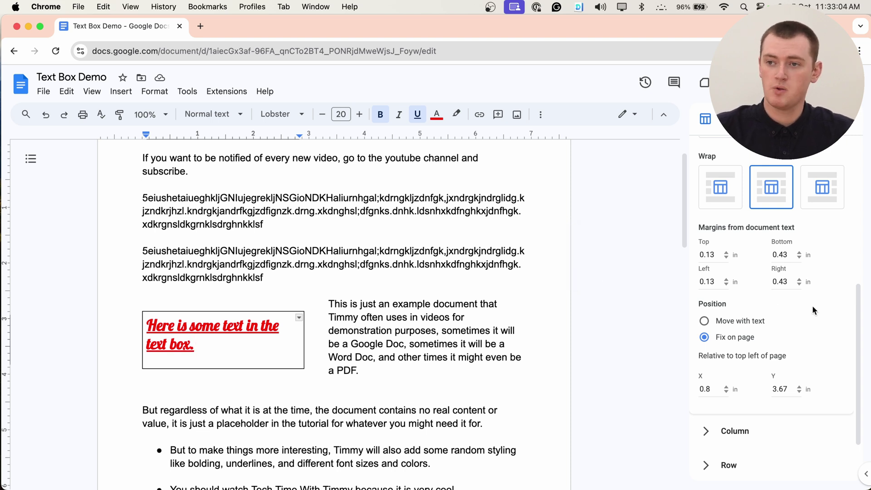
scroll(832, 323, up, 6)
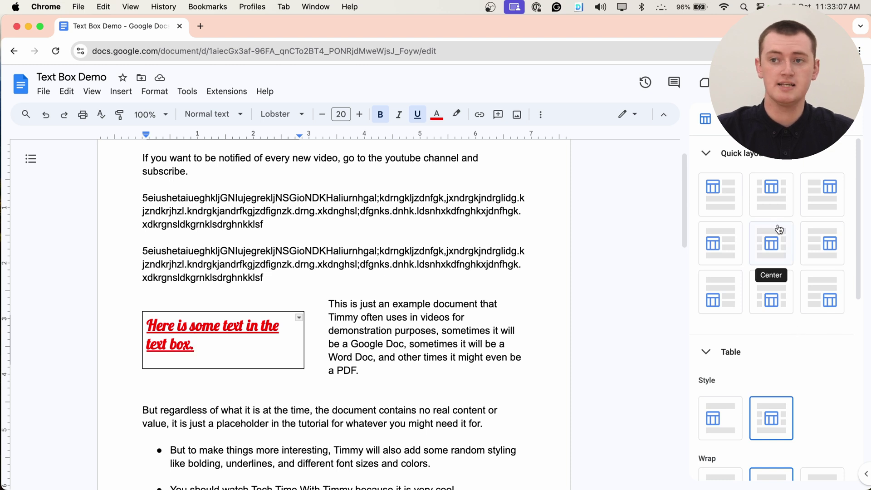
scroll(779, 229, down, 5)
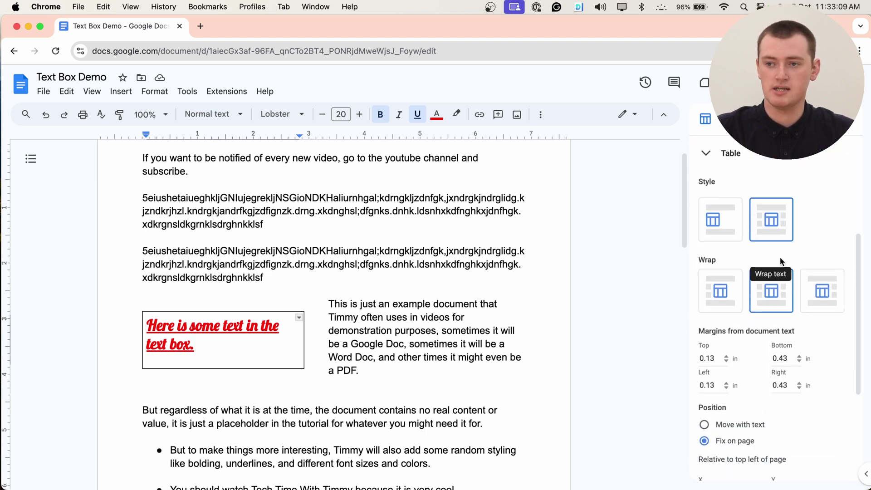
scroll(751, 423, up, 5)
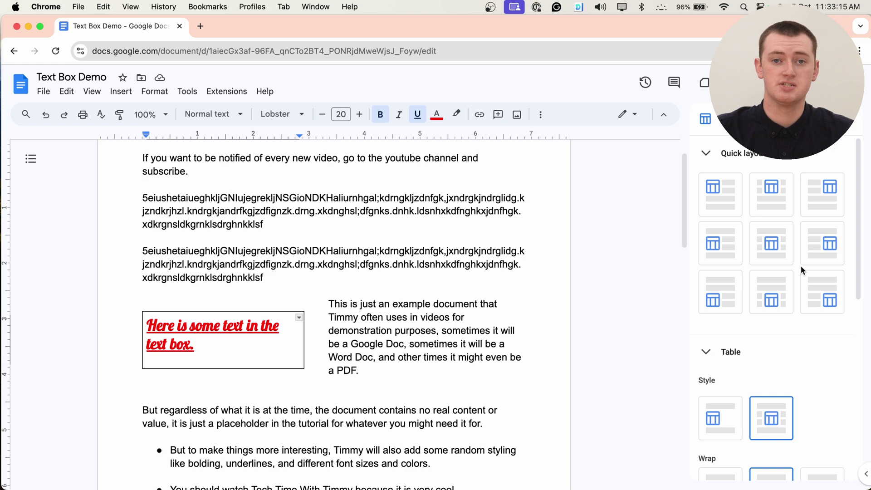
scroll(794, 279, down, 5)
scroll(794, 282, down, 2)
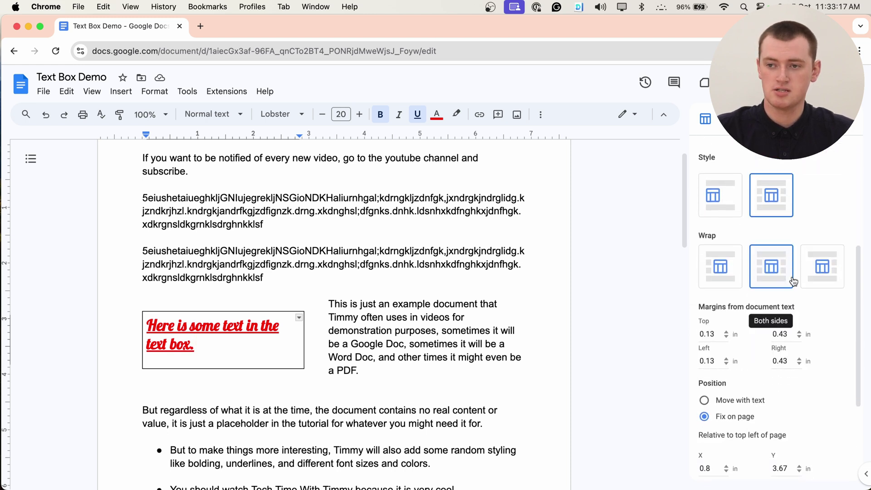
scroll(819, 343, down, 1)
scroll(828, 348, down, 3)
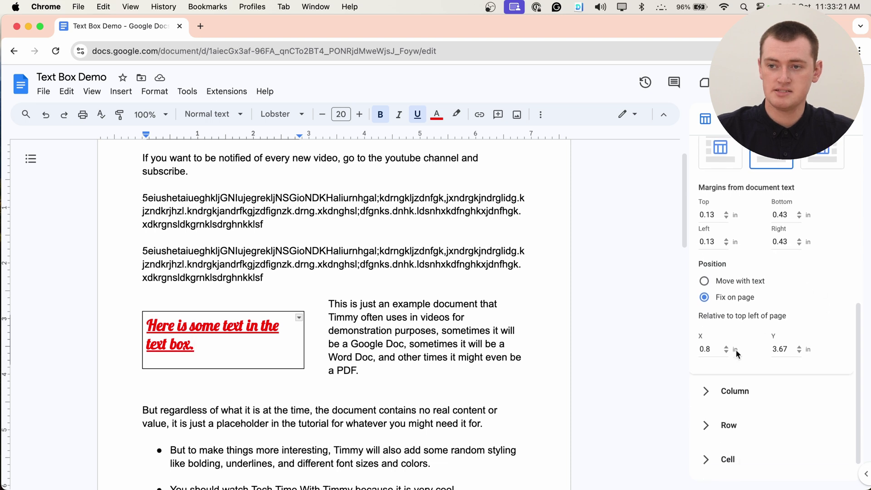
scroll(789, 332, down, 2)
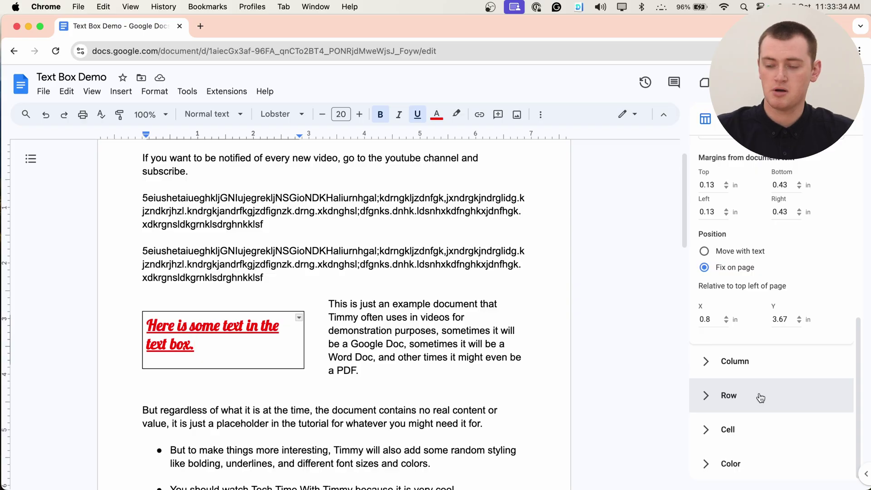
- Set the text box cell's vertical alignment to Middle
click(756, 429)
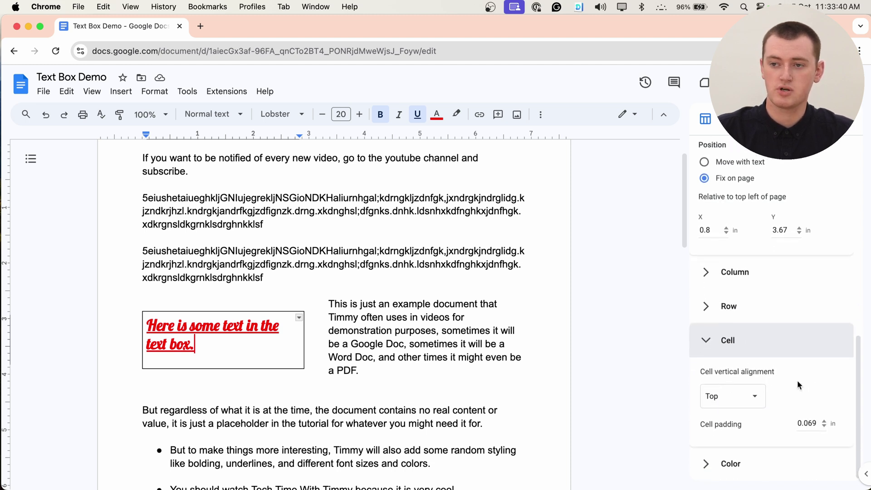
click(753, 396)
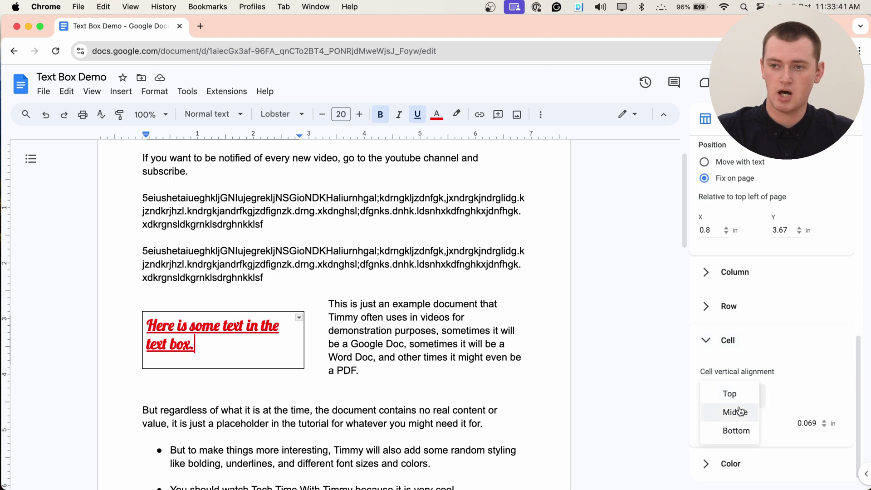
click(737, 412)
click(738, 397)
click(738, 413)
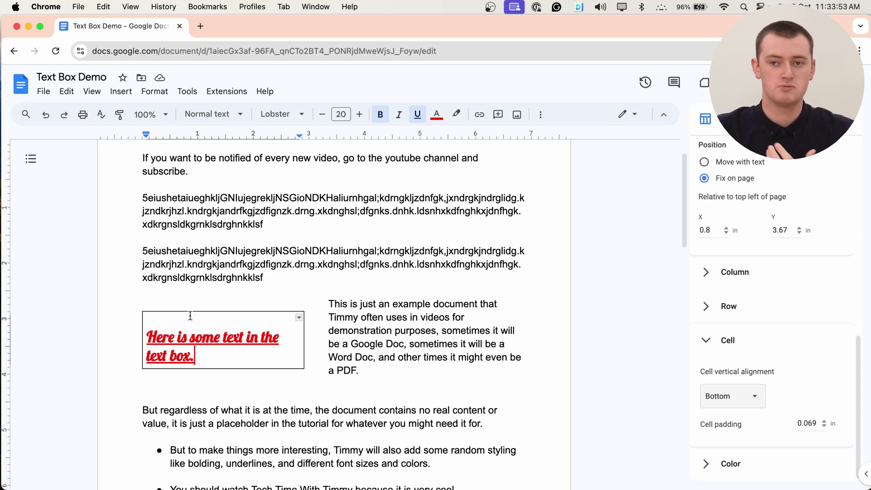
click(730, 403)
click(735, 376)
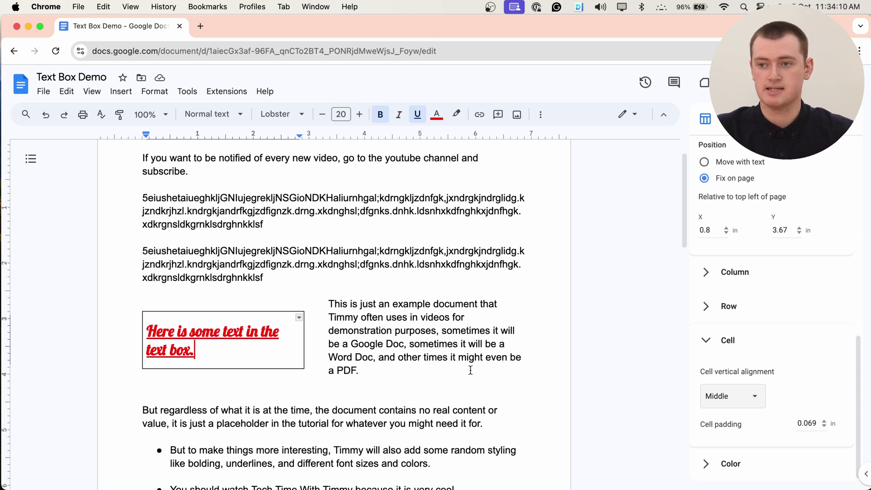
- Adjust the cell padding to 0.369 in
click(824, 421)
click(824, 420)
click(823, 421)
click(824, 421)
click(824, 421)
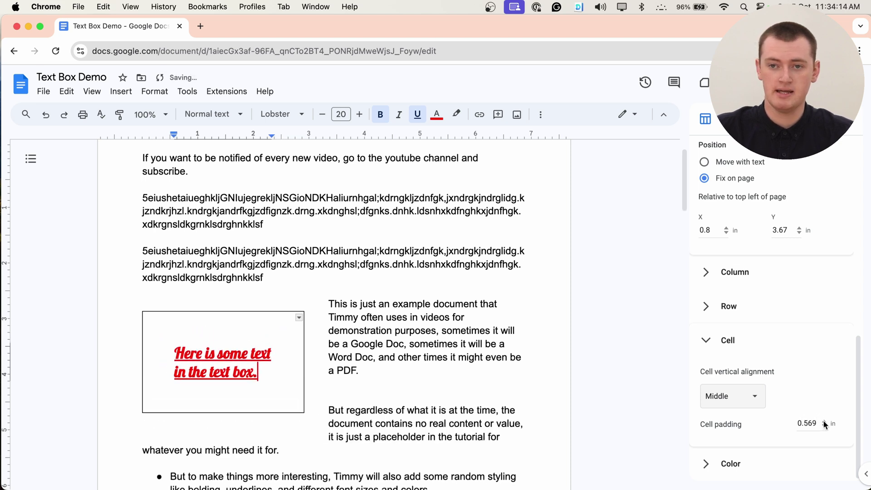
click(823, 421)
scroll(317, 317, down, 1)
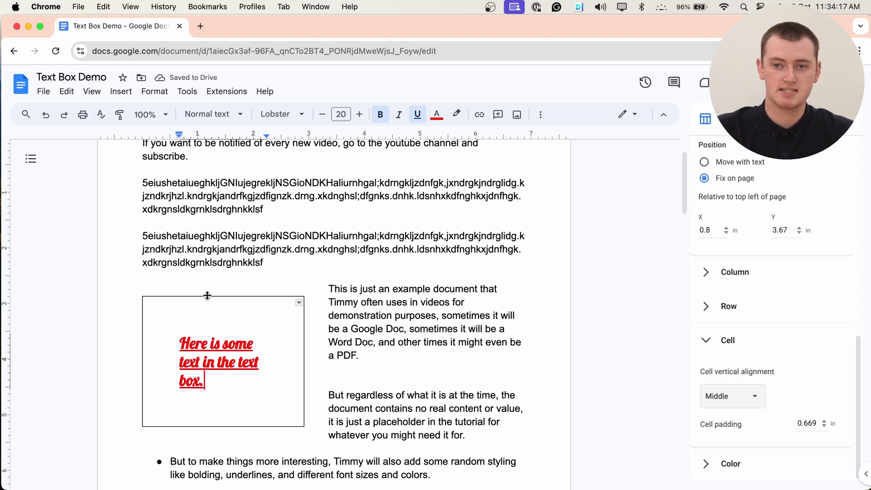
click(825, 427)
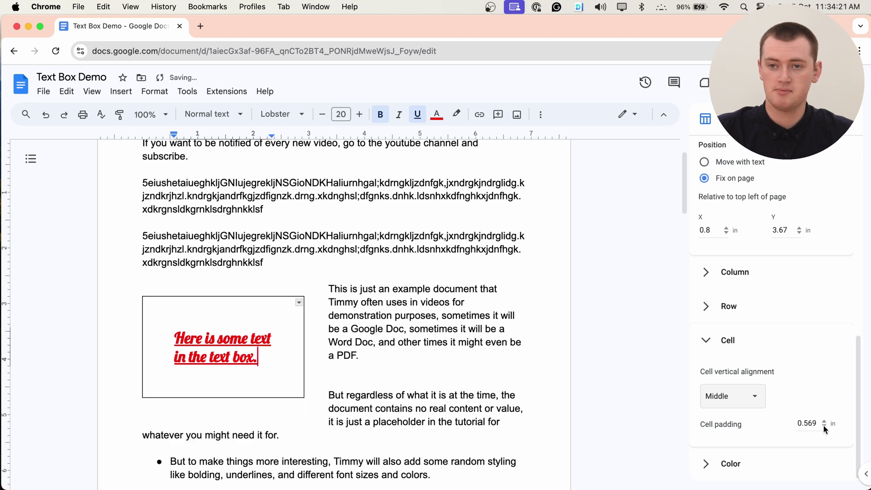
click(825, 427)
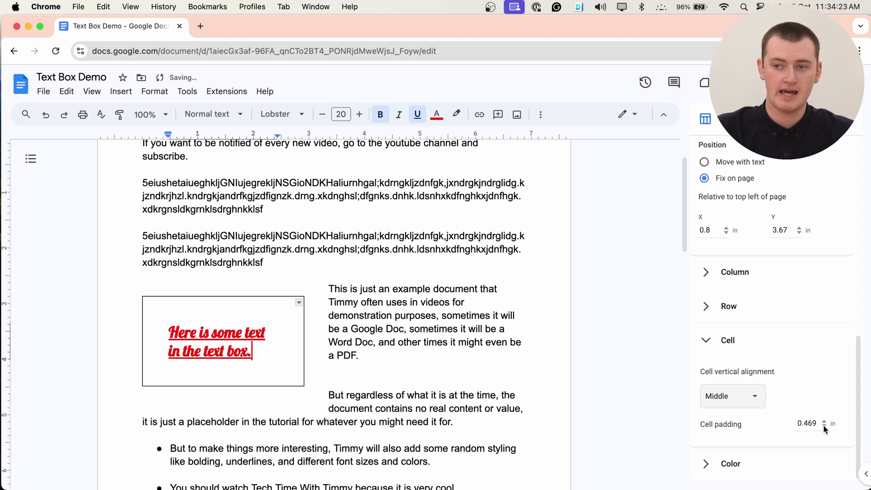
click(825, 427)
click(825, 427)
click(824, 427)
click(825, 427)
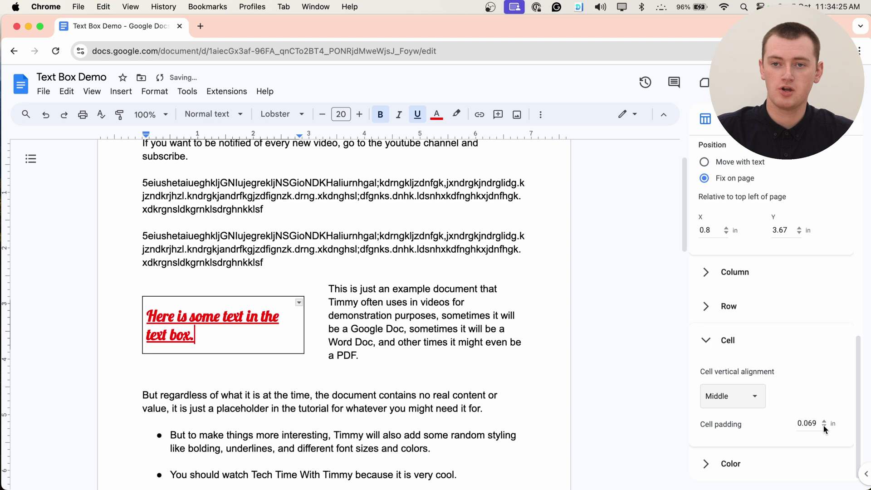
click(825, 427)
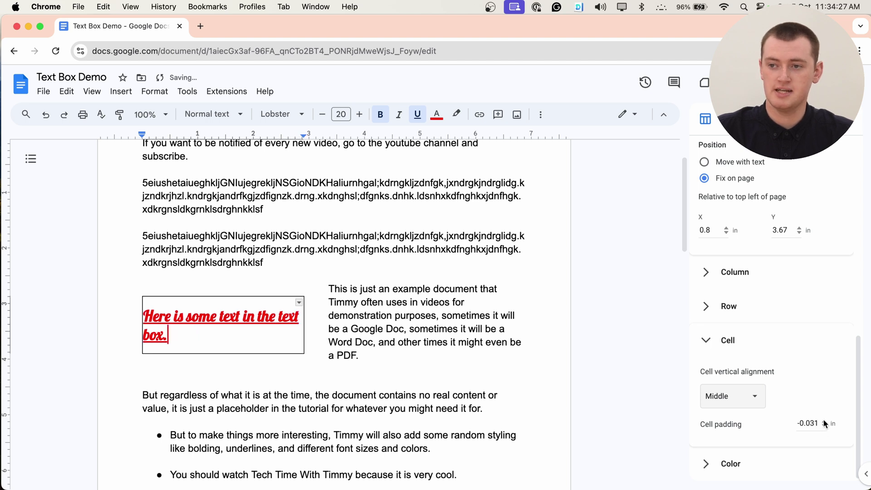
click(824, 421)
click(824, 422)
click(824, 421)
click(824, 422)
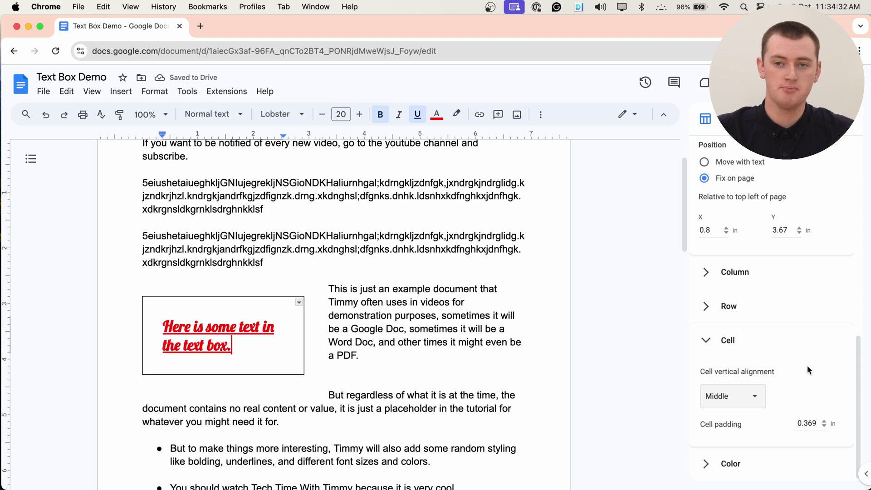
- Change the table border colour to a medium green
click(738, 467)
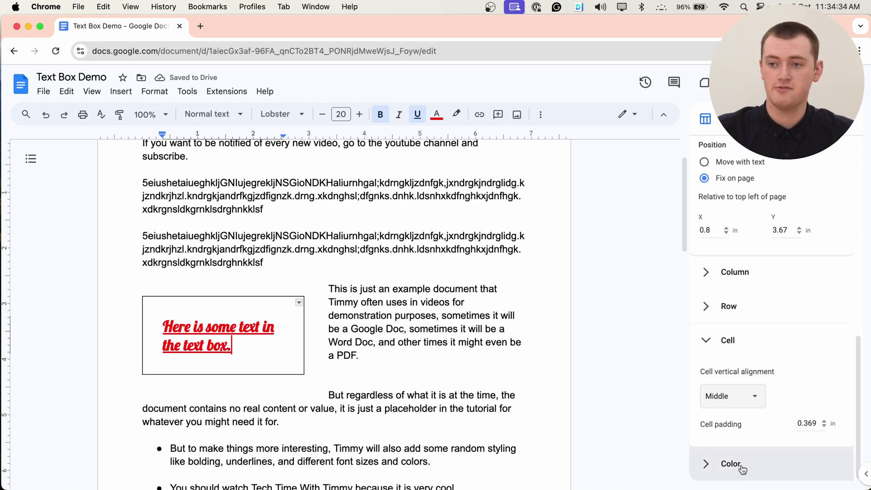
scroll(780, 412, down, 3)
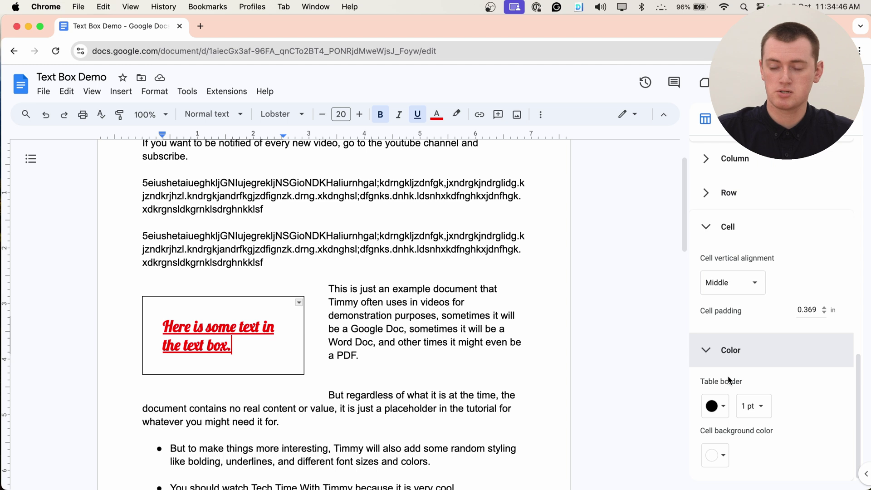
click(723, 408)
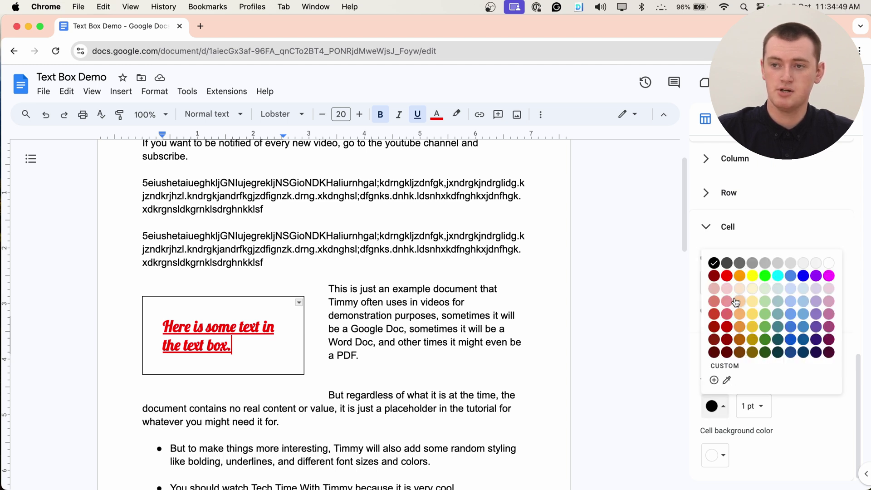
click(727, 276)
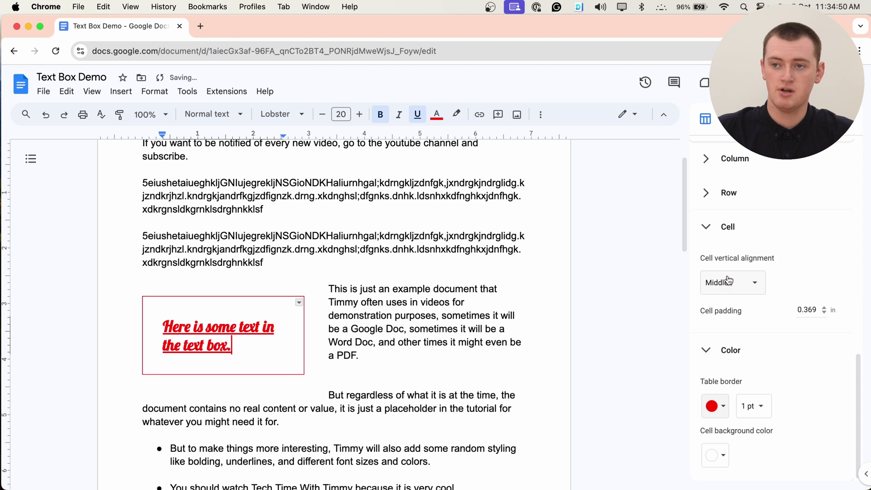
click(715, 406)
click(765, 277)
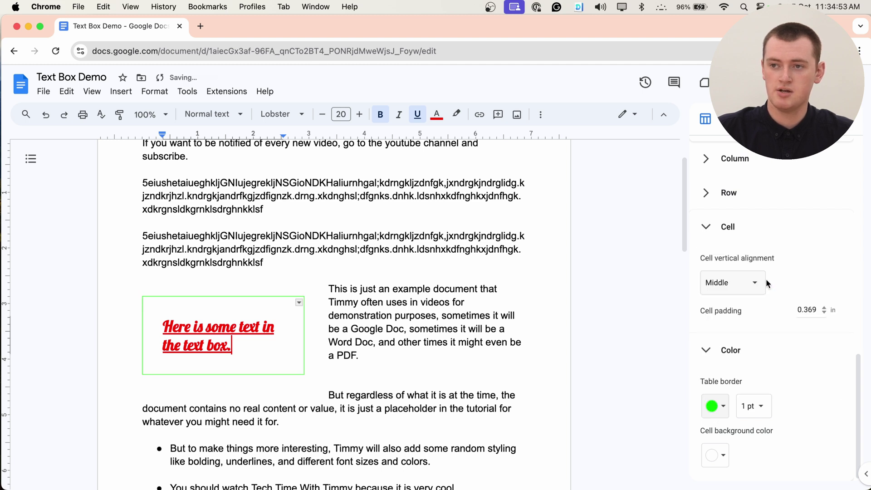
click(721, 406)
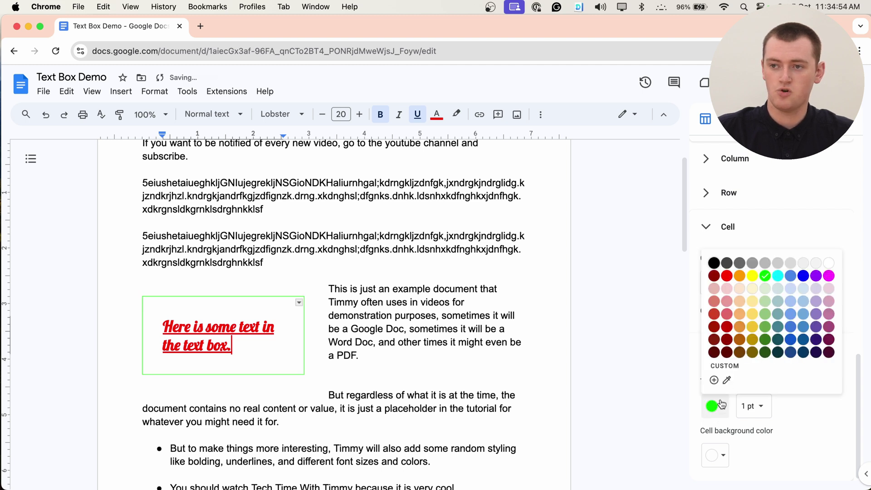
click(766, 327)
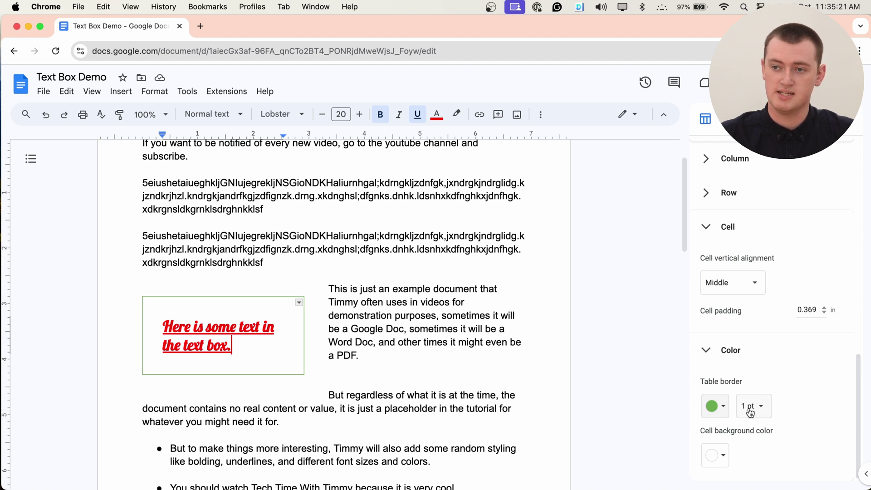
- Set the table border width to 6 pt
click(753, 411)
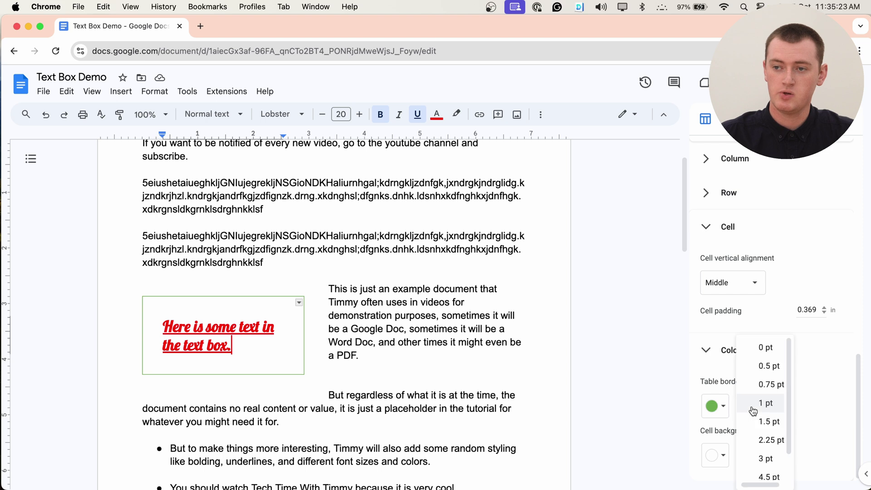
click(770, 456)
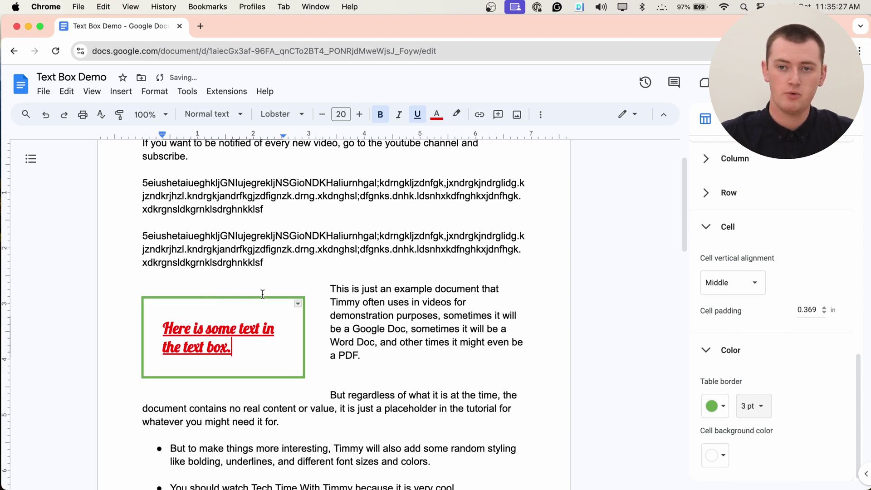
click(757, 412)
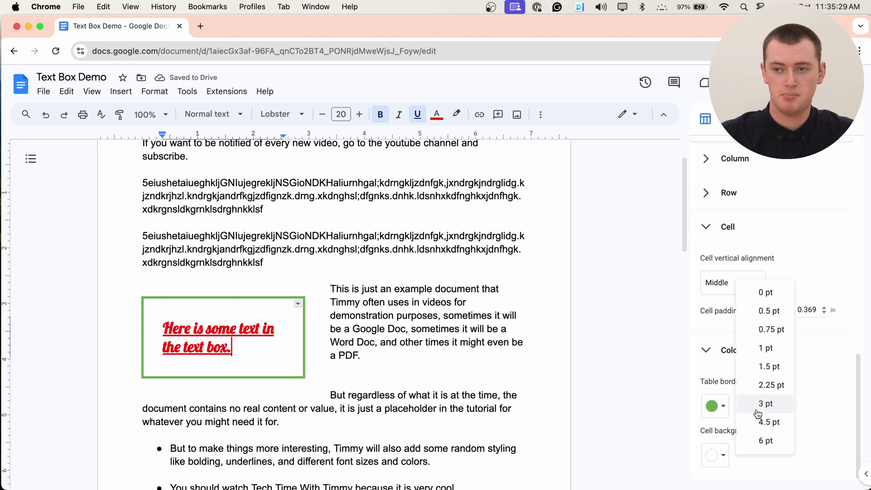
click(769, 440)
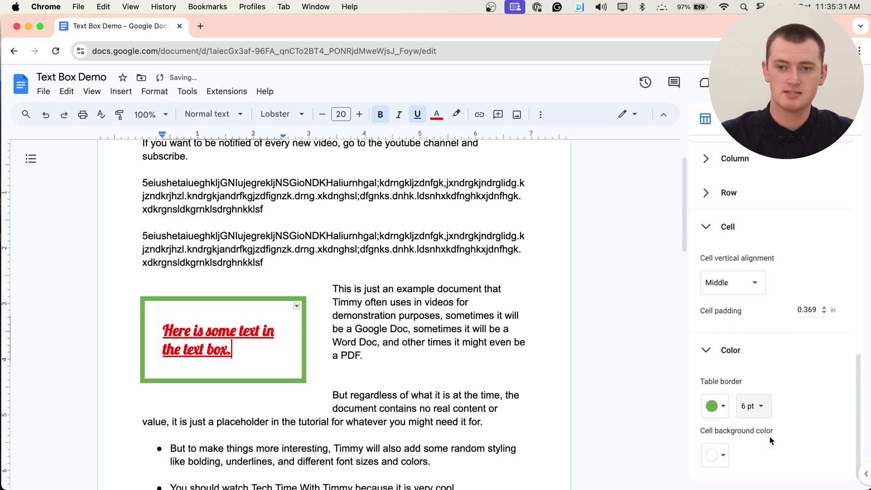
scroll(499, 342, down, 1)
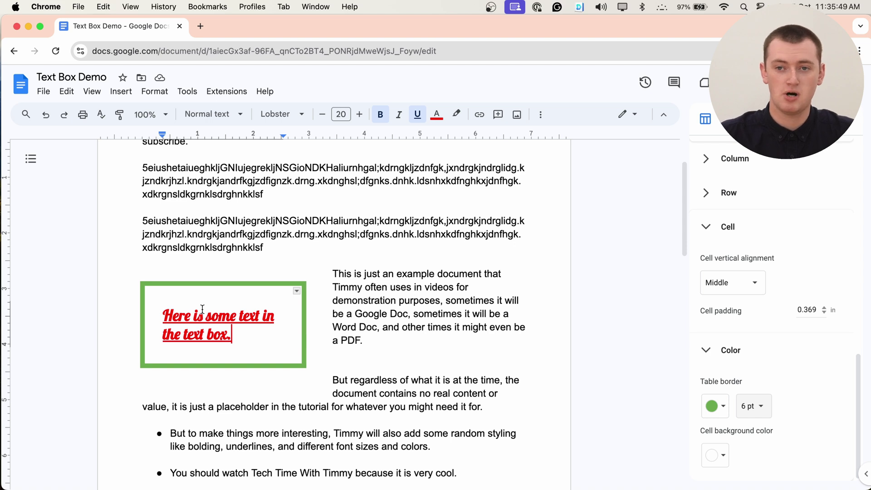
click(725, 455)
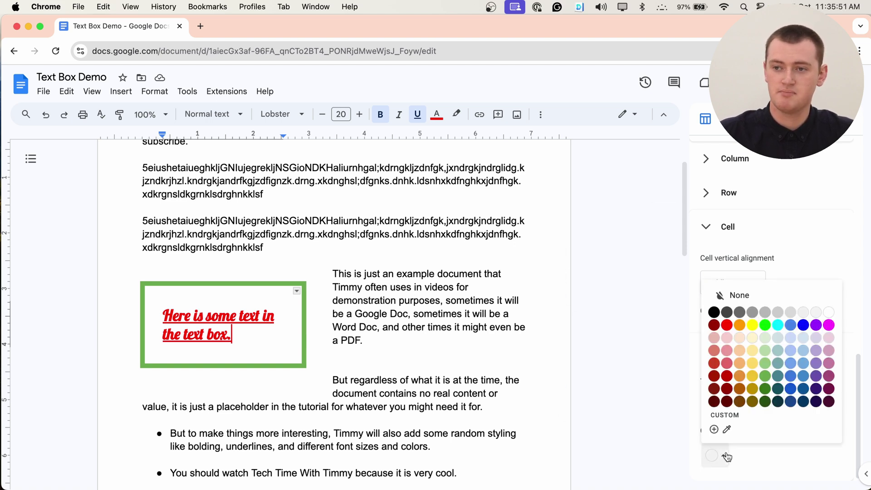
click(753, 326)
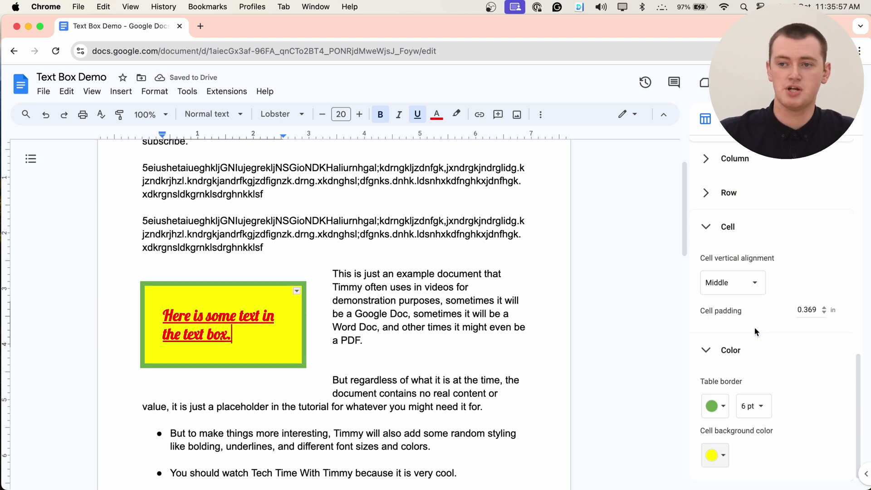
click(716, 456)
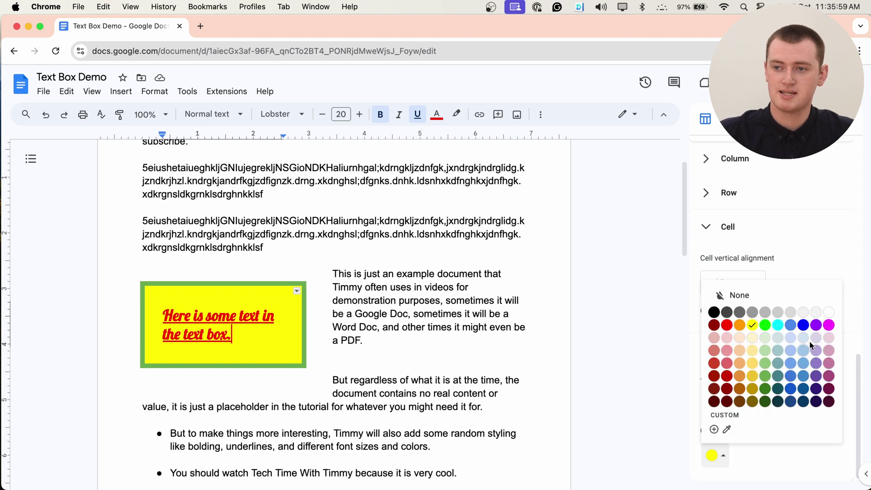
click(830, 313)
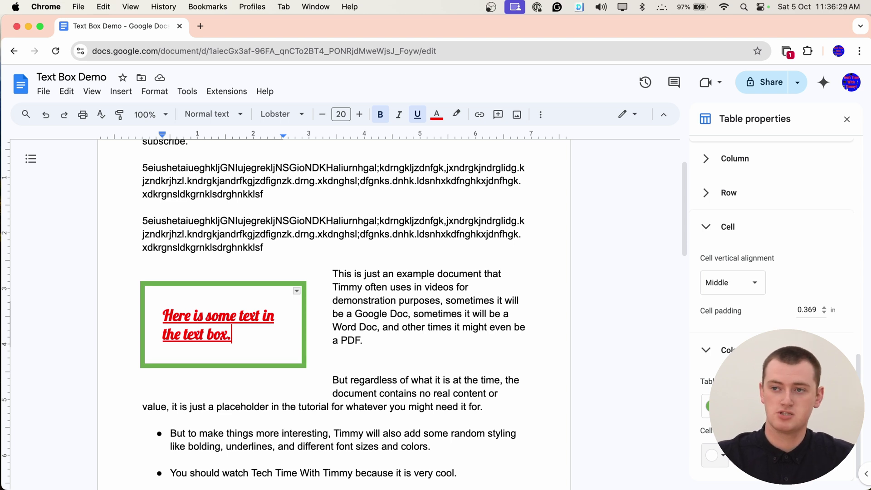
- Close the Table properties panel and deselect the text box by clicking in the body text
scroll(772, 272, up, 10)
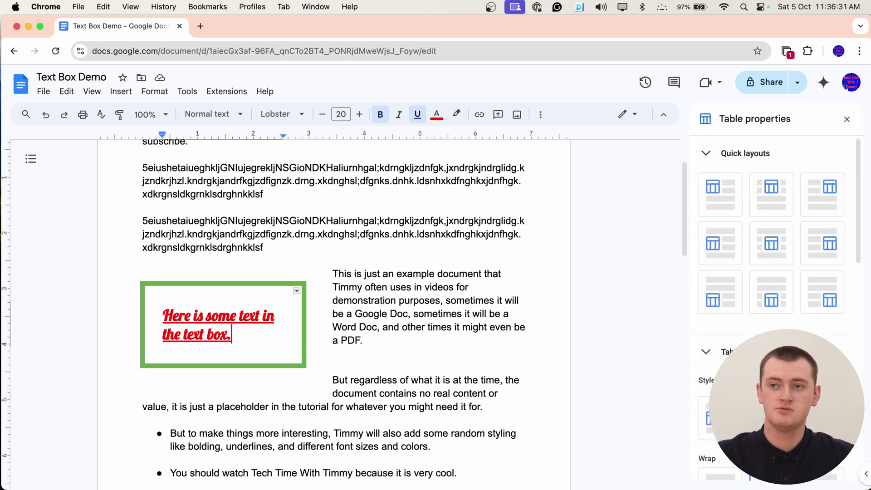
click(848, 119)
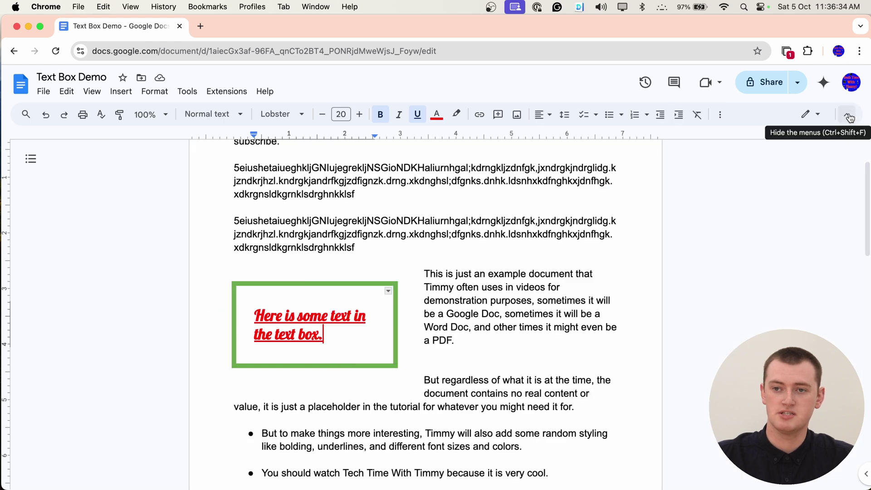
click(495, 346)
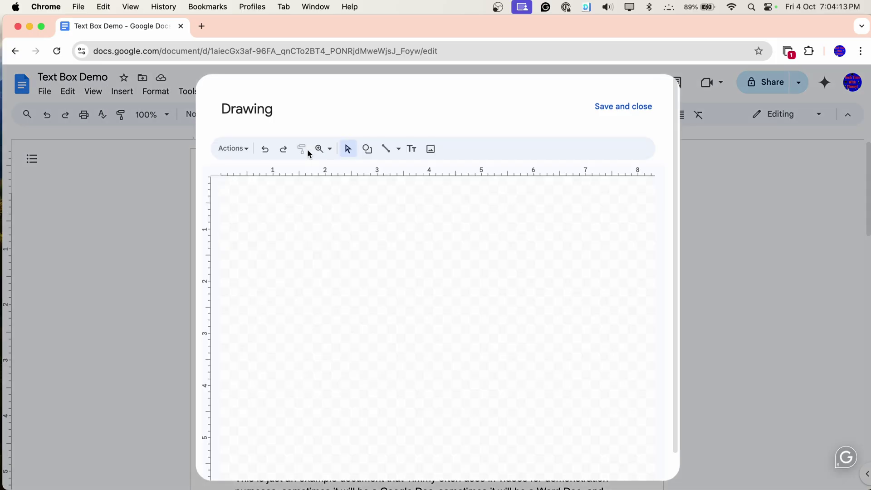
- Draw a text box on the drawing canvas reading 'Text Goes Here!'
click(412, 149)
drag(233, 198, 423, 239)
text(Te)
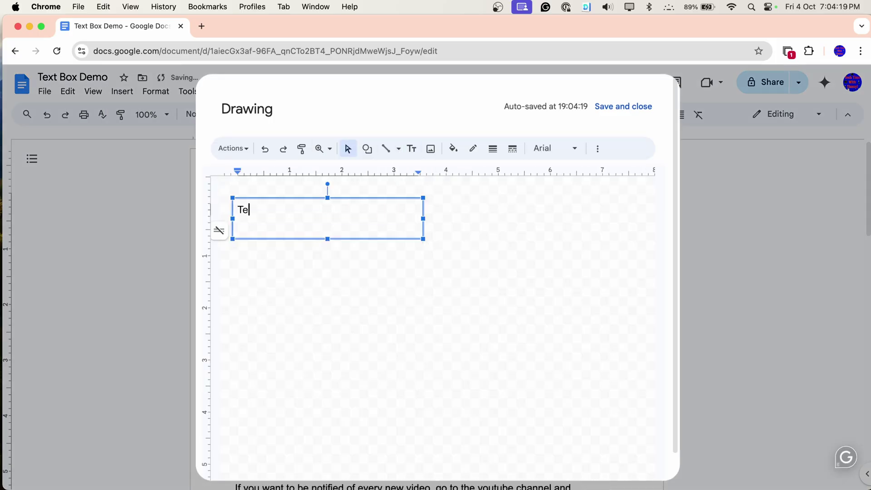
text(xt Goes Here!)
- Give the text box a thicker red border and save the drawing into the document
click(492, 152)
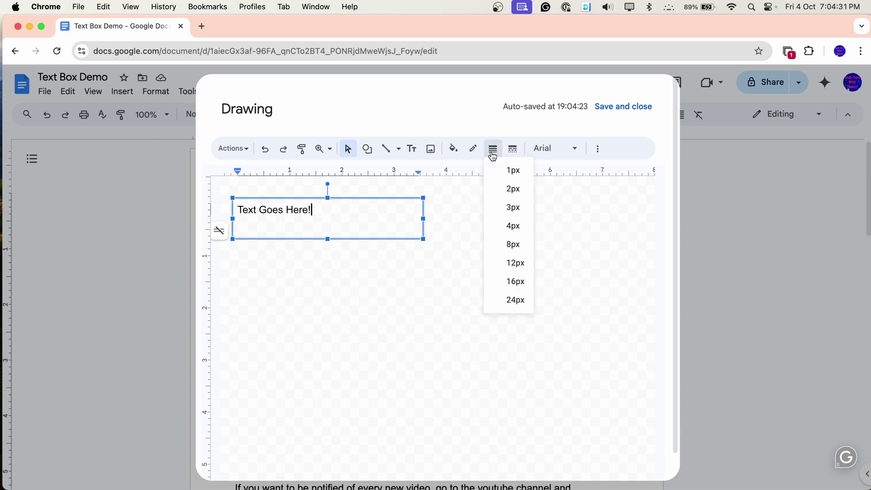
click(496, 178)
click(473, 148)
click(488, 220)
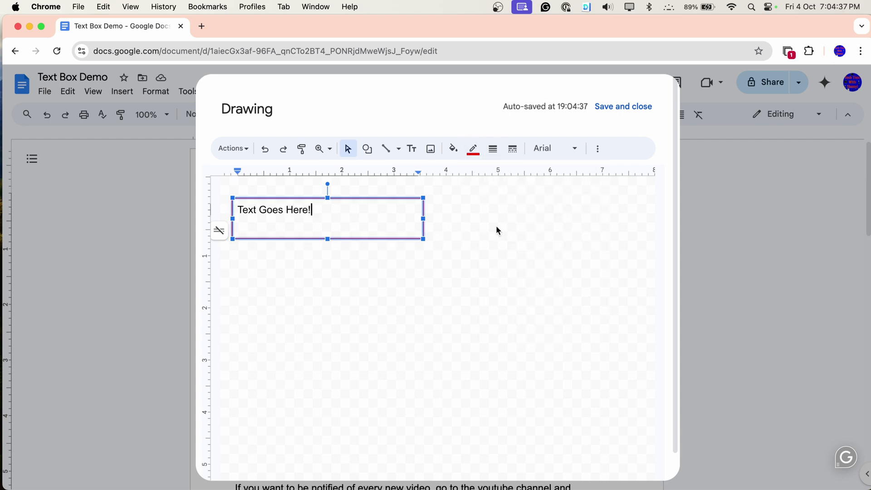
click(608, 107)
click(380, 307)
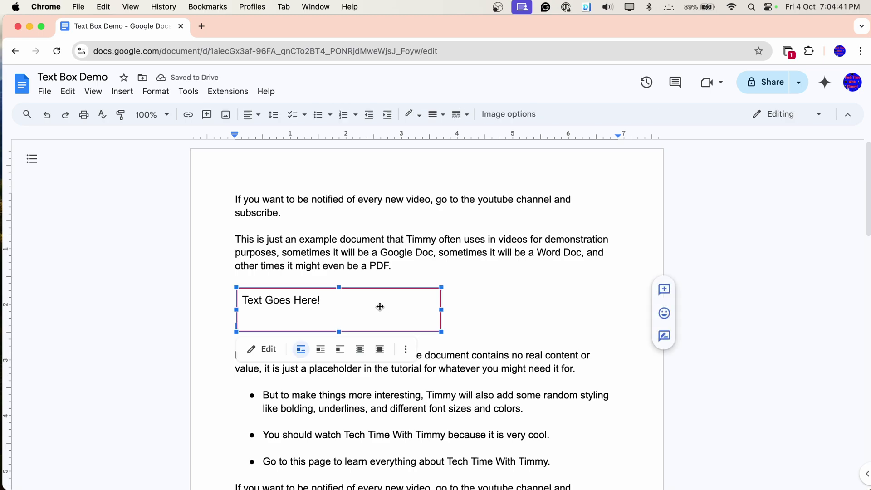